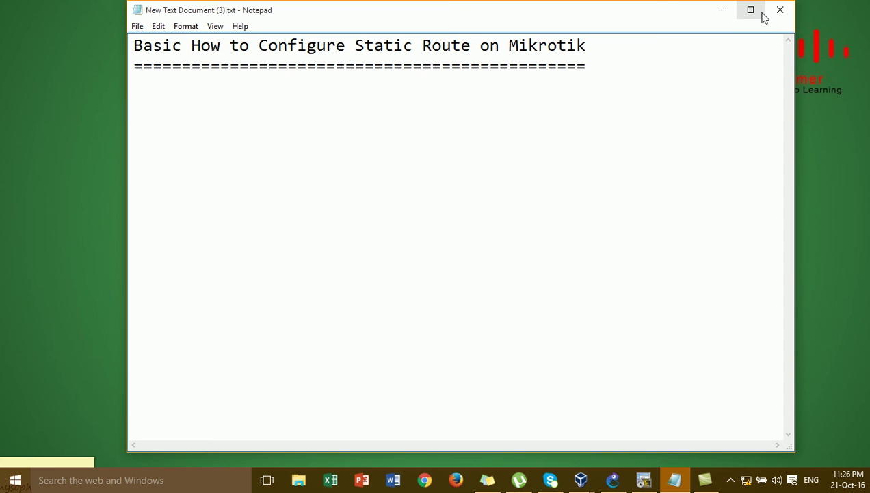
# - Switch from Notepad to the GNS3 topology and examine its HQ side, Branch side and the cloud between them
pyautogui.click(728, 17)
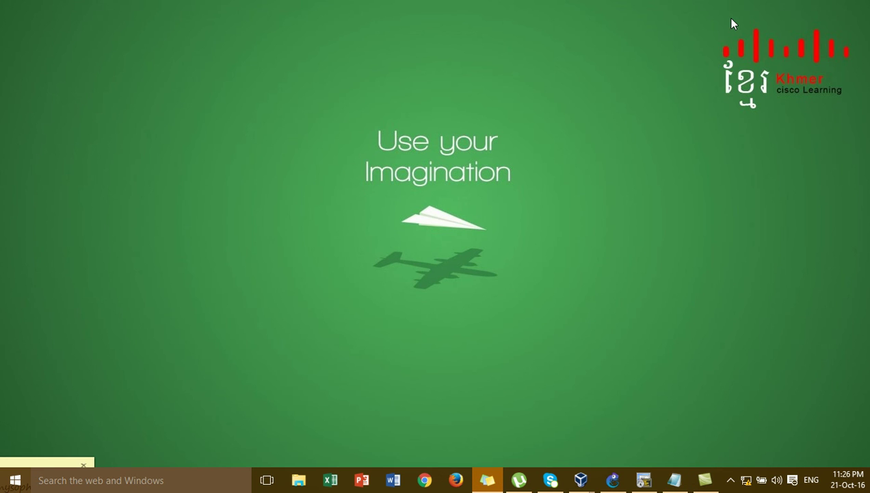
pyautogui.click(618, 480)
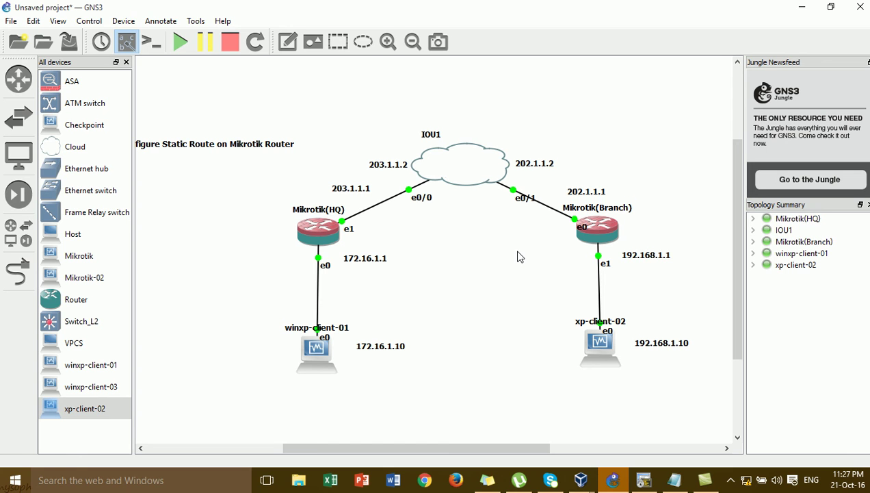
pyautogui.moveTo(271, 201); pyautogui.dragTo(346, 379)
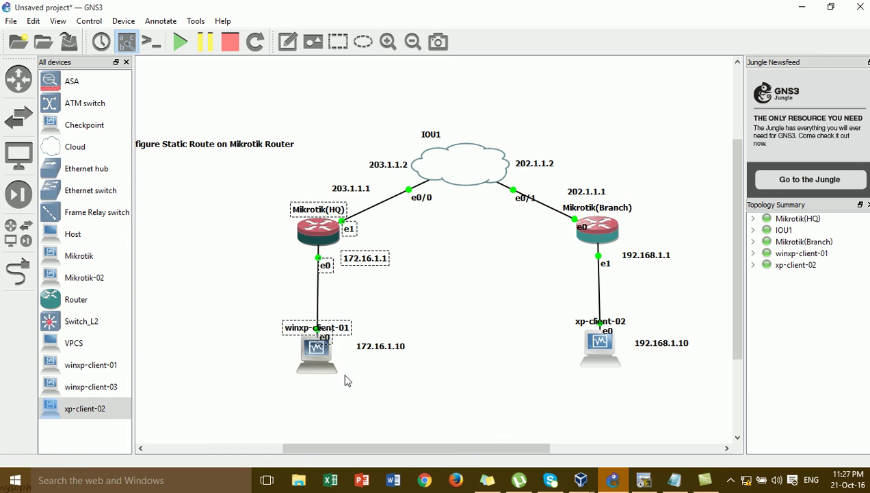
pyautogui.moveTo(595, 180); pyautogui.dragTo(661, 381)
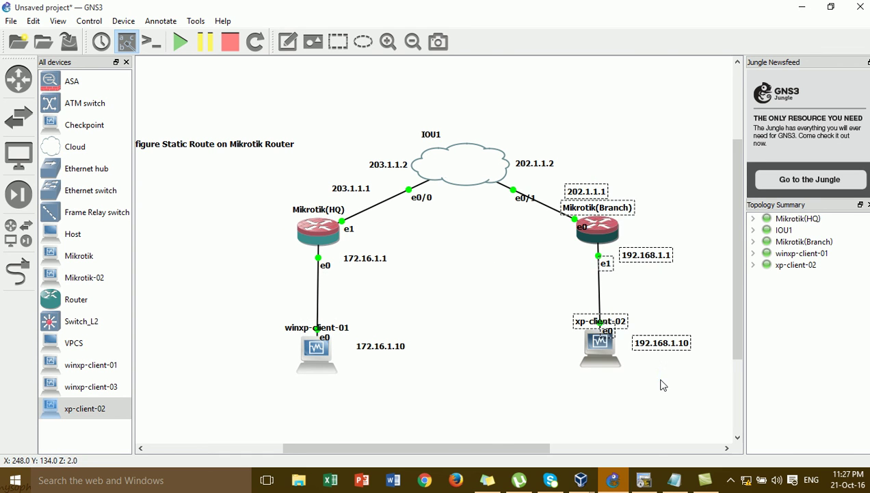
pyautogui.click(507, 342)
pyautogui.moveTo(449, 127); pyautogui.dragTo(496, 245)
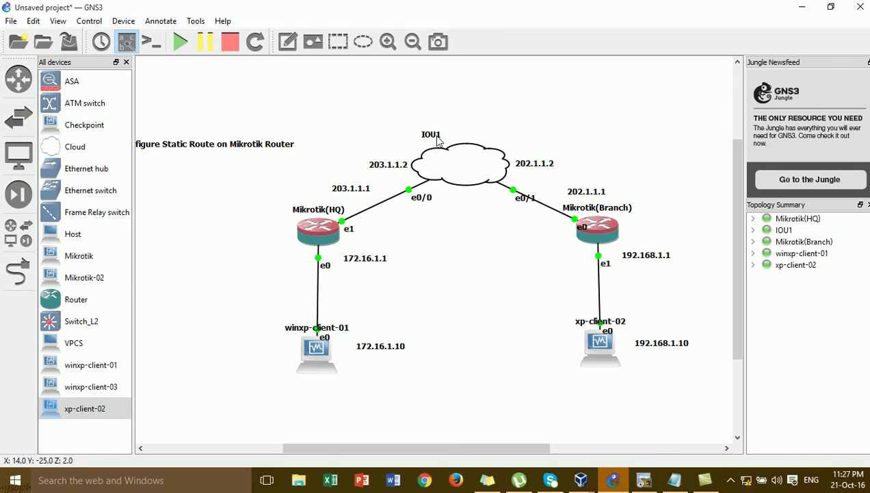
# - Remove the IOU1 label above the cloud in the topology
pyautogui.moveTo(438, 141); pyautogui.dragTo(614, 106)
pyautogui.press('Delete')
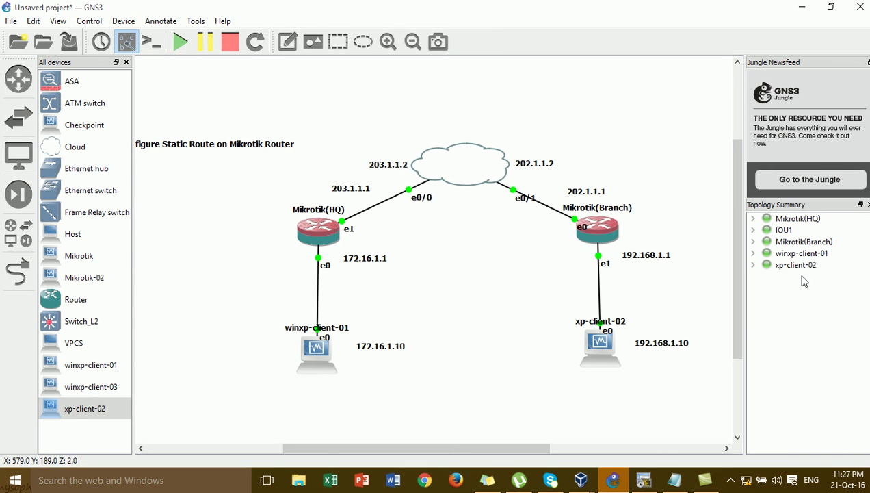
# - Add a note below the diagram title that begins "1-Set interface name and"
pyautogui.moveTo(462, 447); pyautogui.dragTo(453, 461)
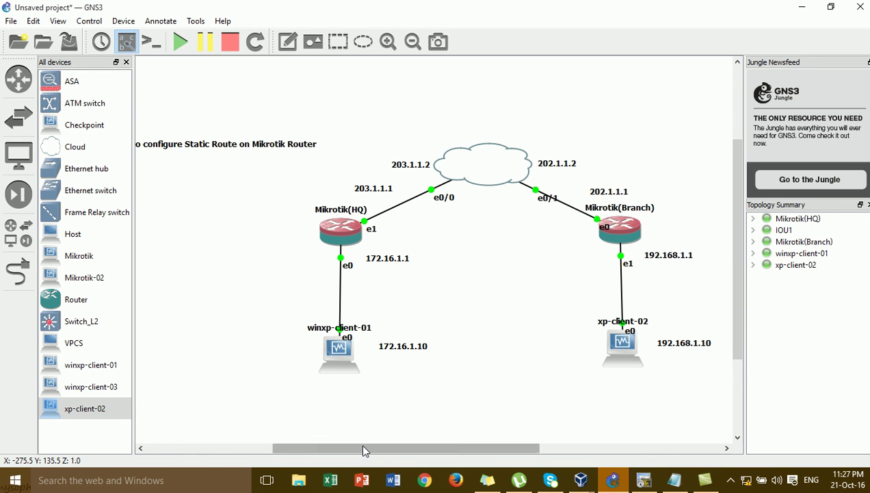
pyautogui.moveTo(360, 446); pyautogui.dragTo(333, 449)
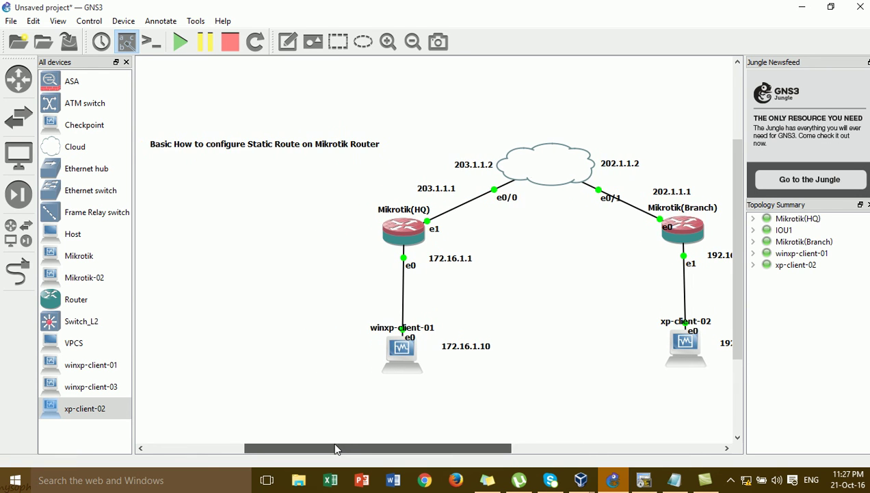
pyautogui.click(284, 35)
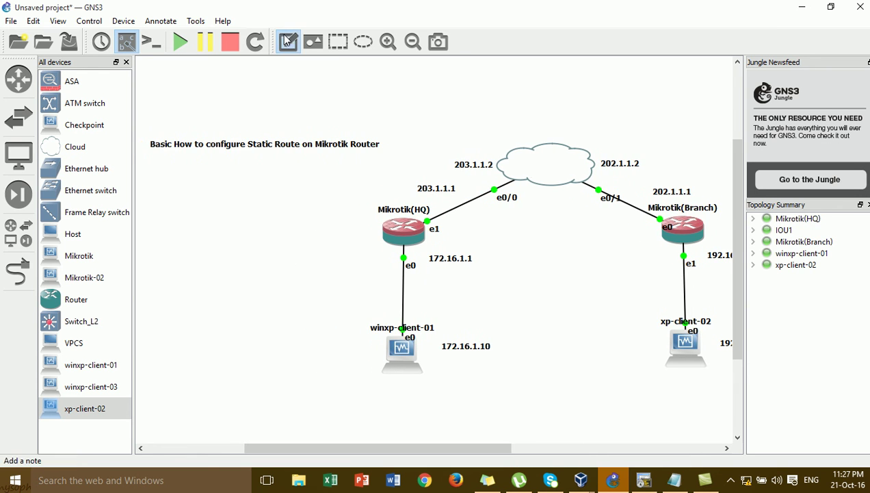
pyautogui.click(150, 173)
pyautogui.write('1-')
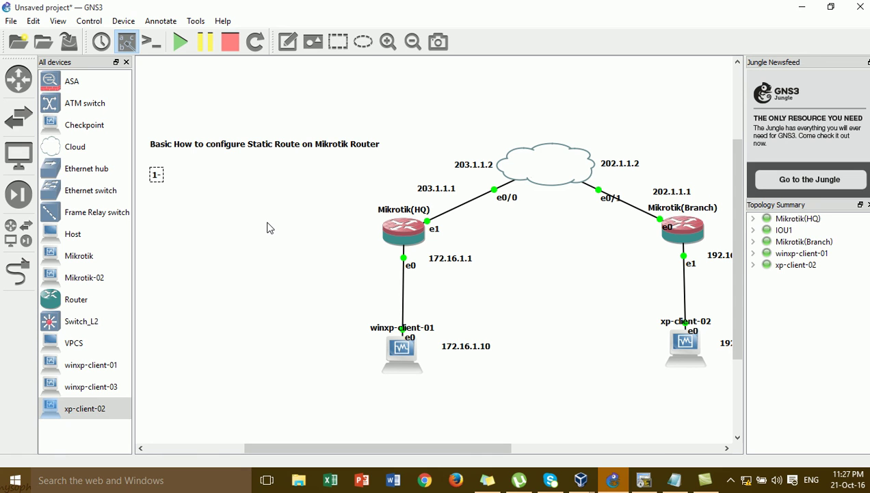
pyautogui.write('set')
pyautogui.press('BackSpace')
pyautogui.press('BackSpace')
pyautogui.press('BackSpace')
pyautogui.write('Set interface name and')
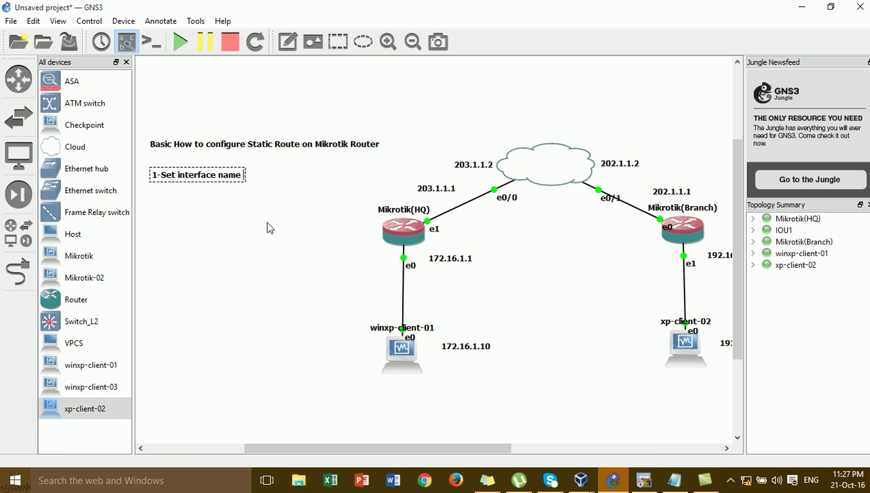
# - Complete the note with "assign IP on Mikrotik" and a second line "HQ and Branch", and move it up closer to the title
pyautogui.write(' assing')
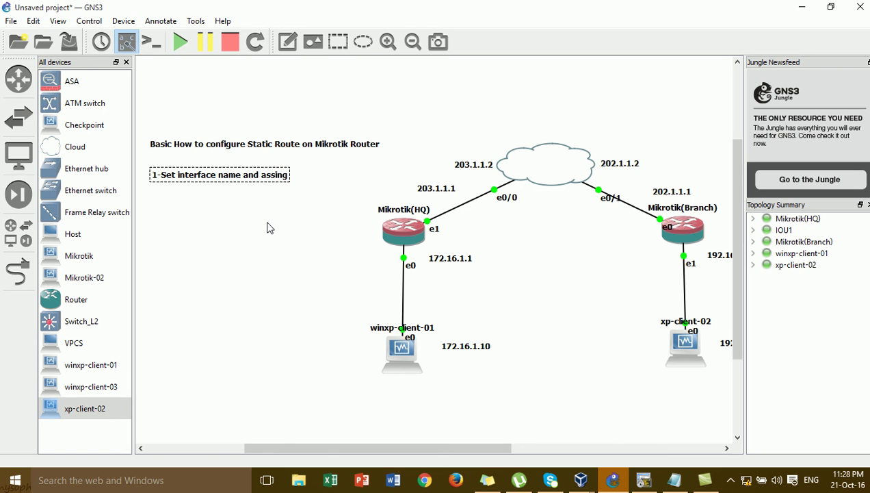
pyautogui.press('BackSpace')
pyautogui.write('gn IP on')
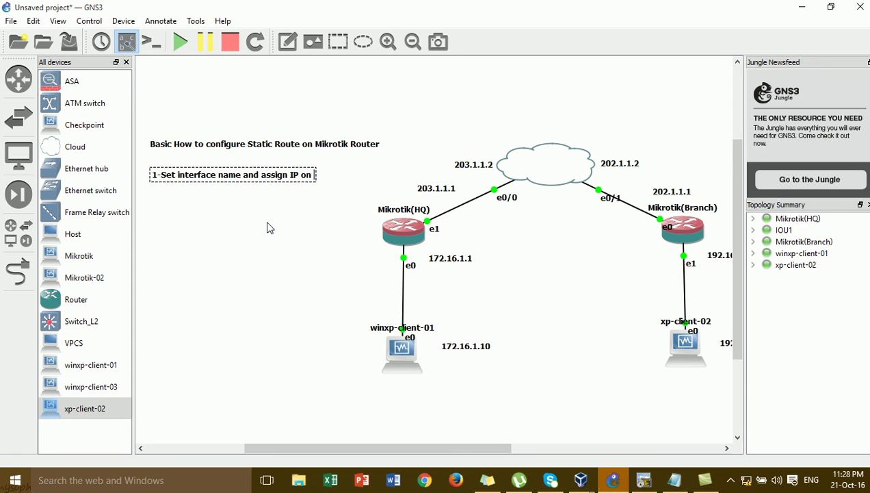
pyautogui.write(' Mi')
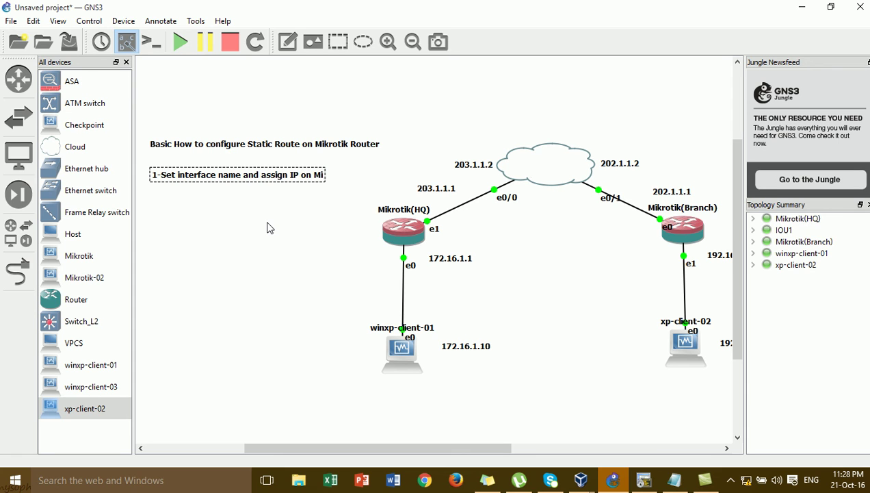
pyautogui.write('krotik')
pyautogui.press('Return')
pyautogui.write('HQ and Branch')
pyautogui.click(269, 249)
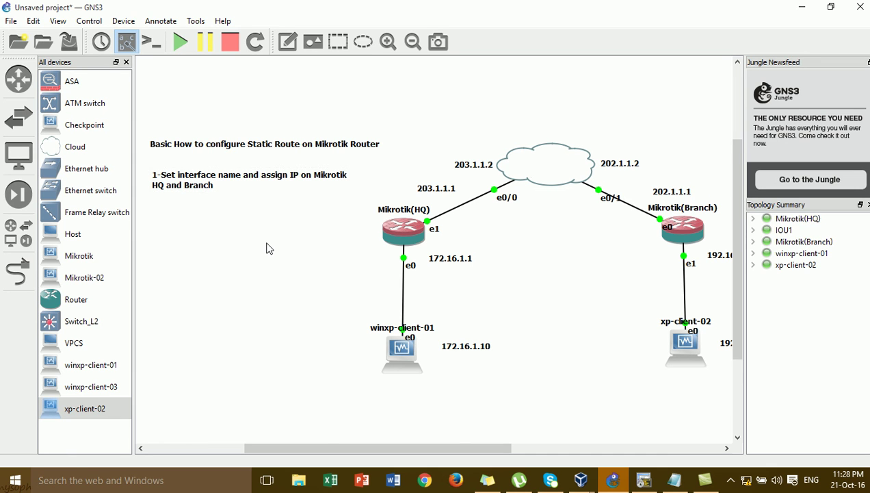
pyautogui.moveTo(238, 182)
pyautogui.mouseDown()
pyautogui.moveTo(234, 170)
pyautogui.moveTo(223, 205)
pyautogui.moveTo(236, 168)
pyautogui.mouseUp()
pyautogui.click(238, 204)
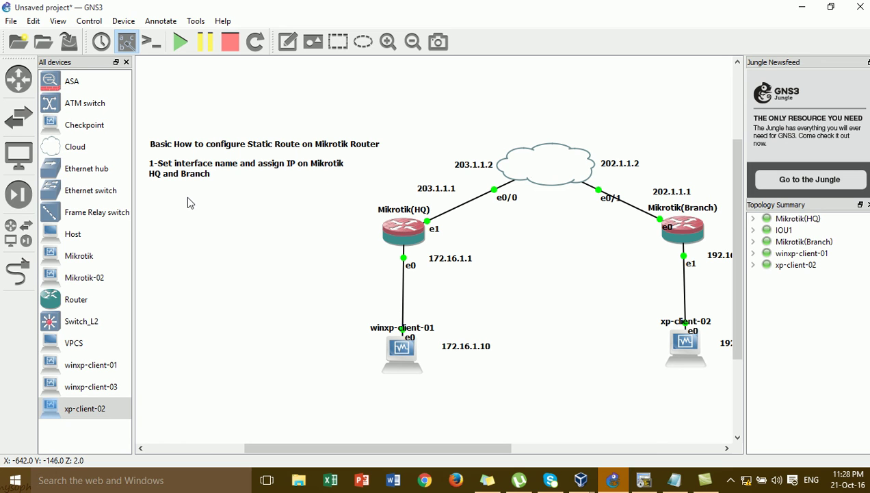
# - Switch to the winxp-client-01 virtual machine in VirtualBox and arrange its restored window over the topology
pyautogui.click(404, 210)
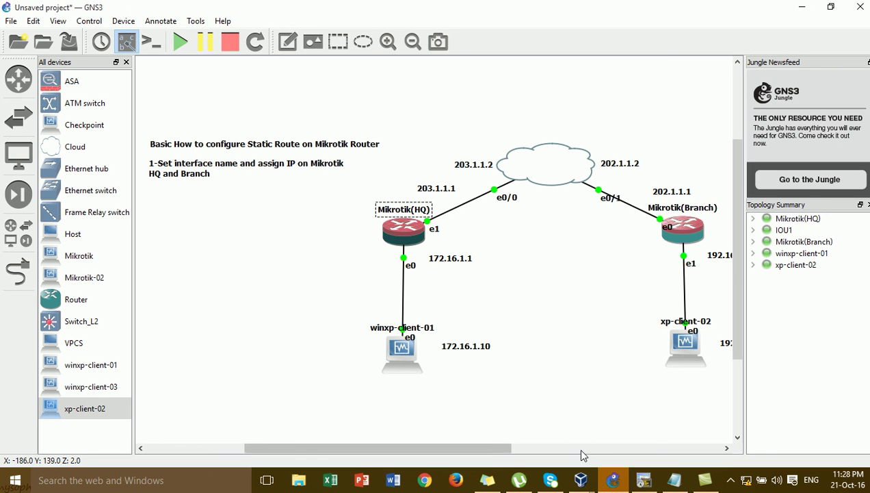
pyautogui.moveTo(583, 479)
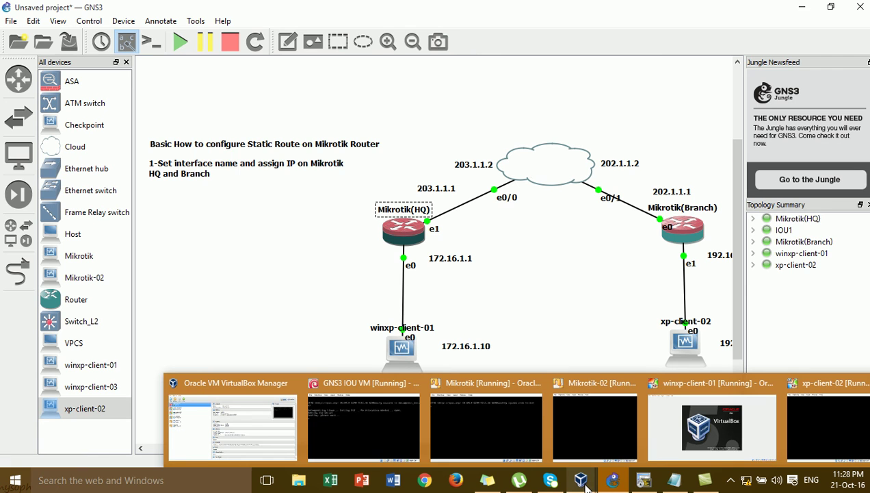
pyautogui.click(688, 415)
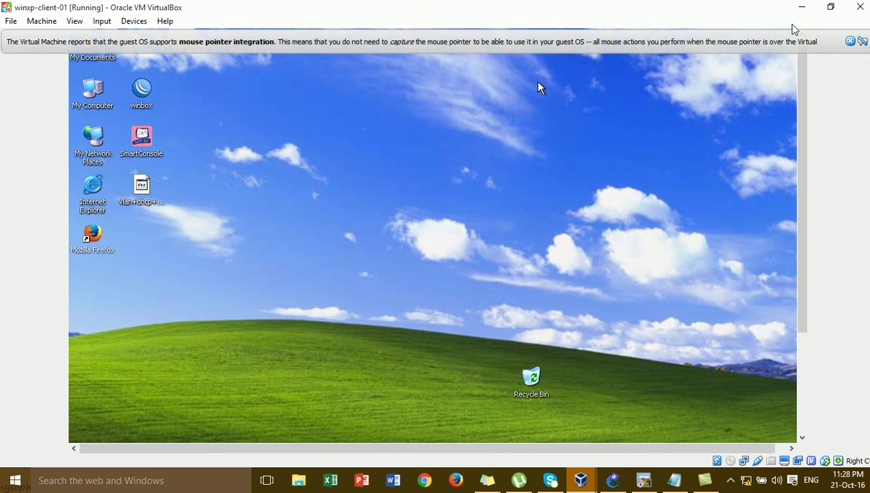
pyautogui.click(831, 8)
pyautogui.moveTo(482, 89); pyautogui.dragTo(752, 93)
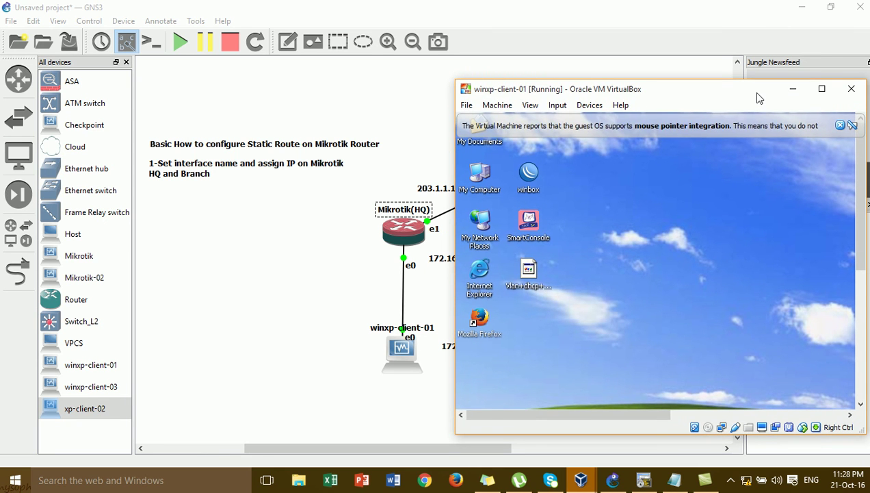
pyautogui.moveTo(575, 89); pyautogui.dragTo(591, 83)
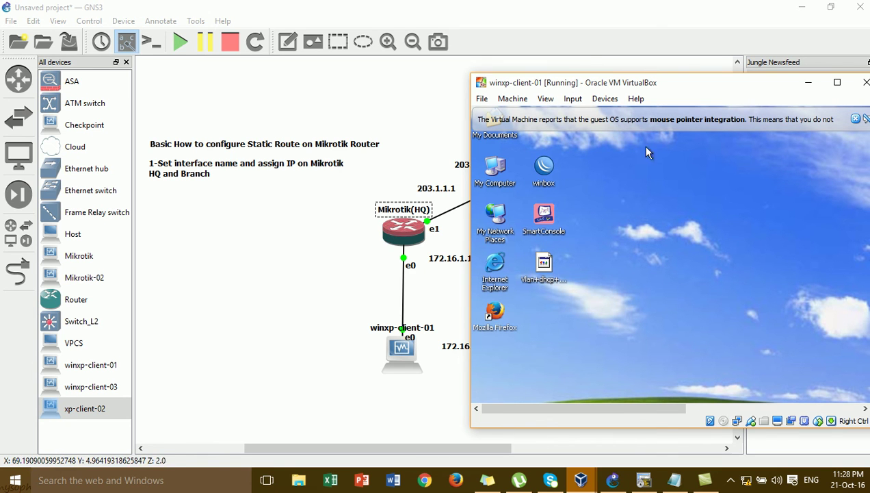
pyautogui.moveTo(639, 85); pyautogui.dragTo(261, 86)
# - Launch WinBox in the maximized virtual machine and connect to the MikroTik neighbor 08:00:27:F8:E3:E6 as admin
pyautogui.doubleClick(147, 167)
pyautogui.click(441, 80)
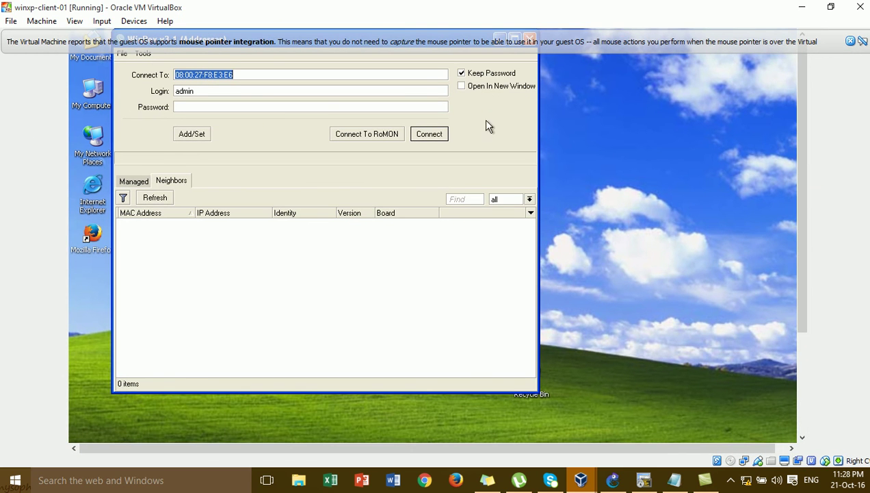
pyautogui.click(850, 42)
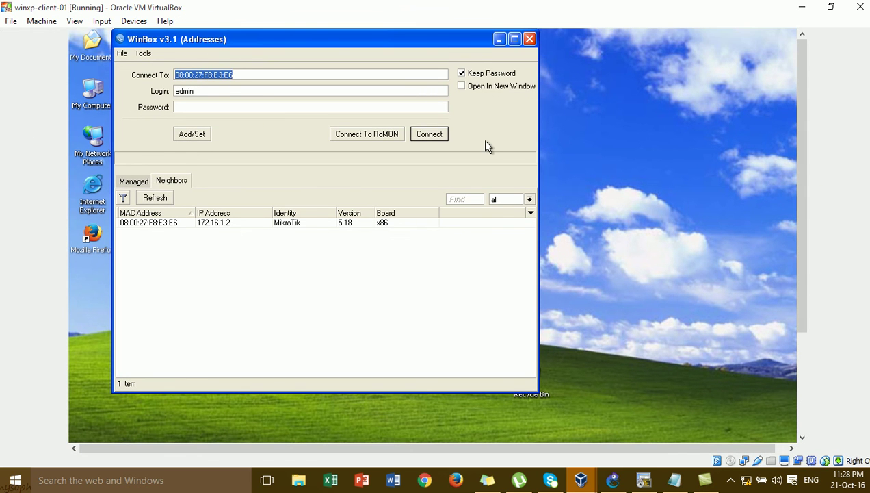
pyautogui.click(162, 224)
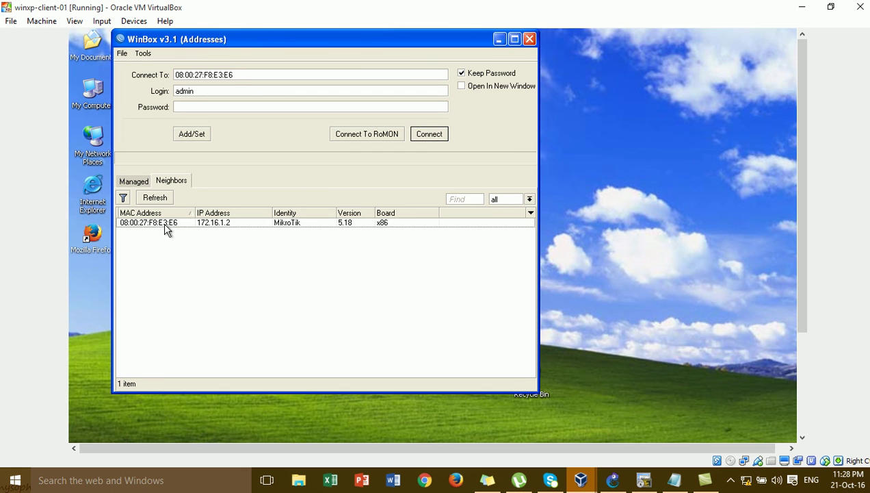
pyautogui.click(438, 137)
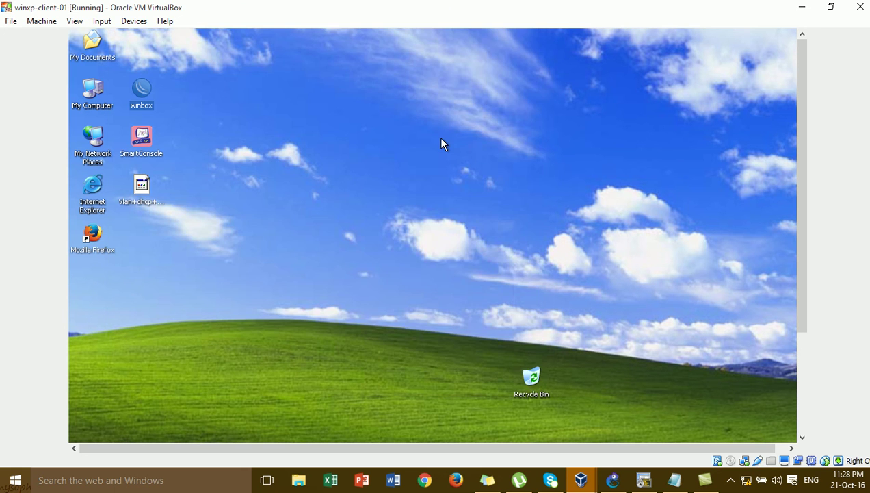
pyautogui.click(572, 394)
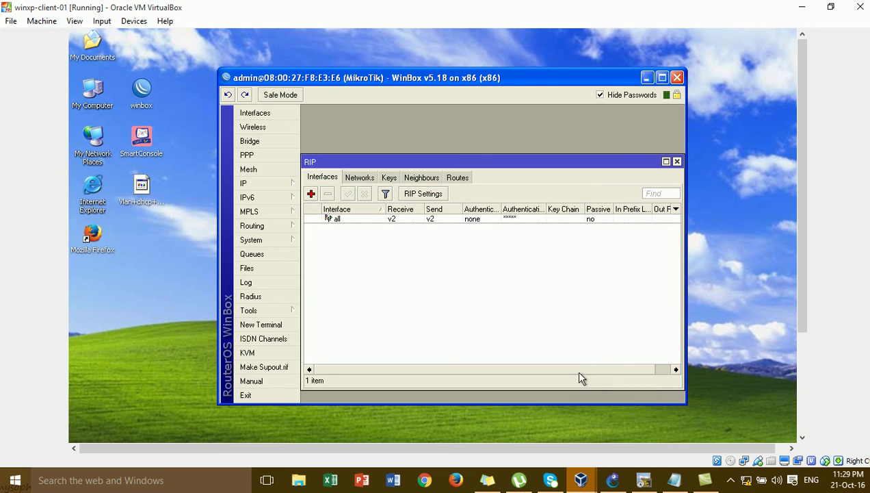
# - Close the RIP window, reset all of the router's configuration with a reboot, and acknowledge the disconnection
pyautogui.click(676, 162)
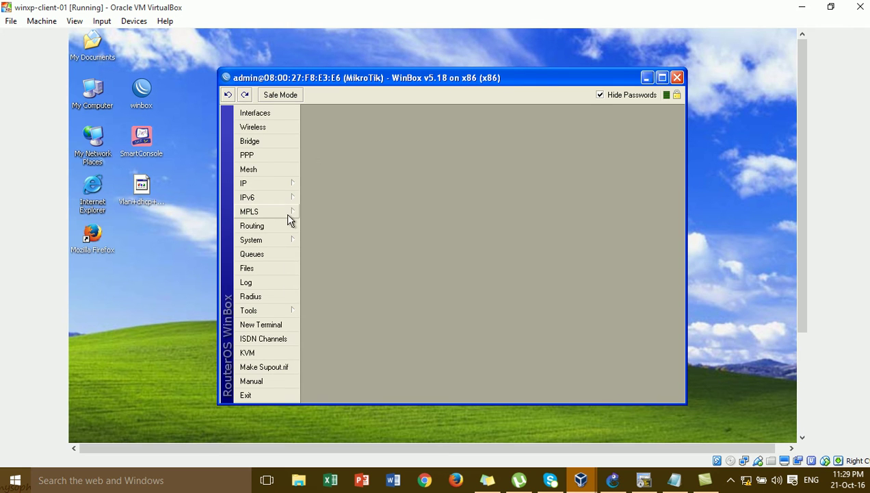
pyautogui.click(279, 239)
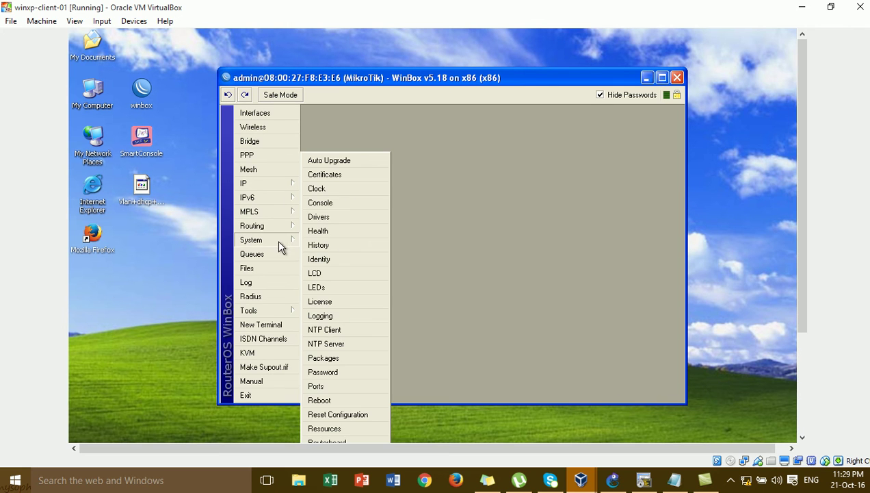
pyautogui.click(340, 414)
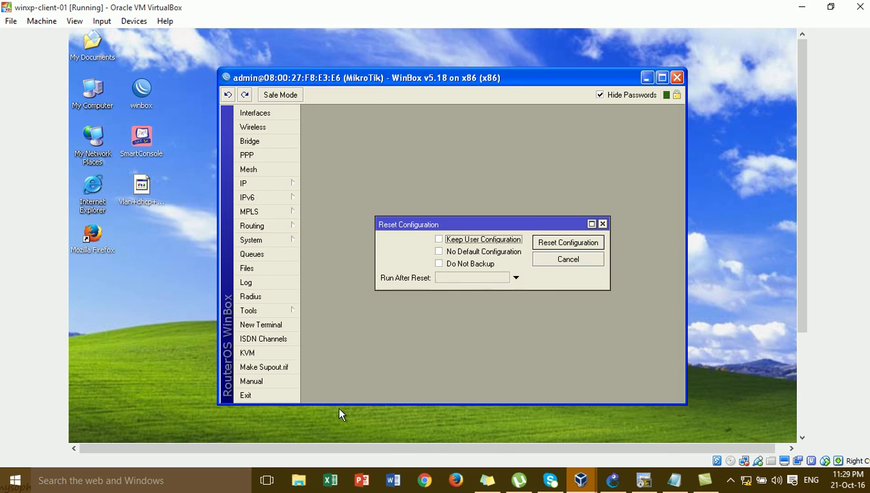
pyautogui.click(583, 244)
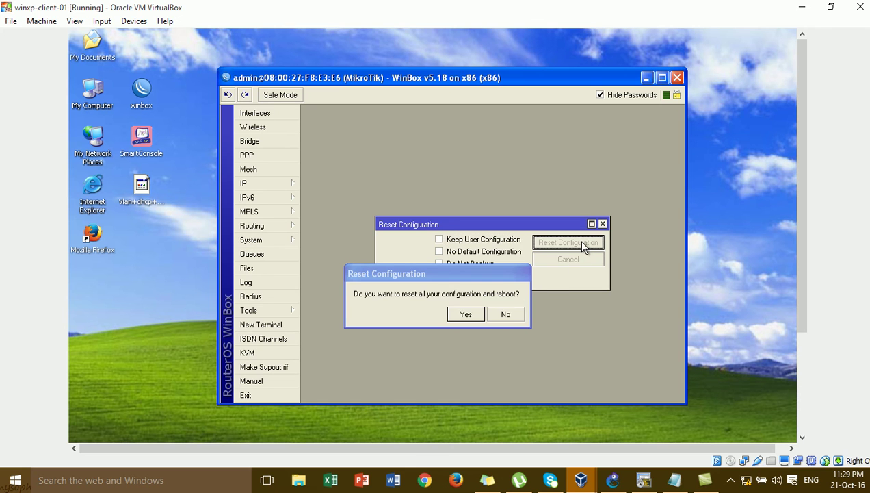
pyautogui.click(477, 313)
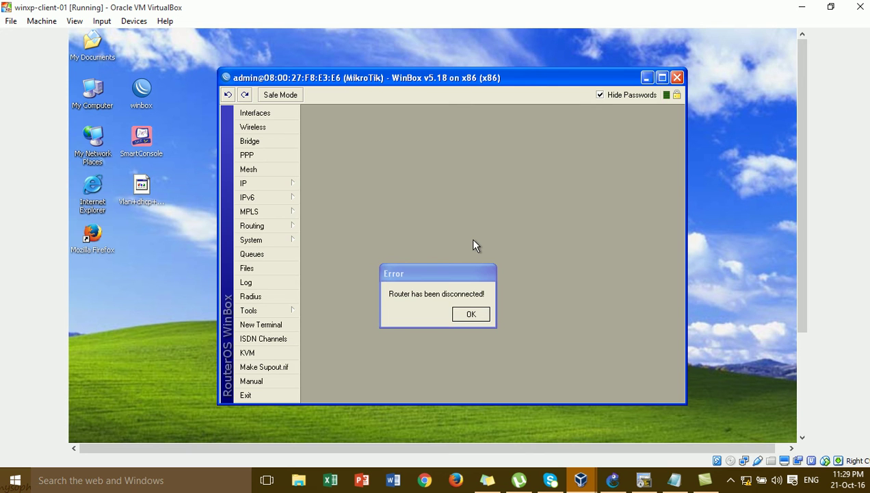
pyautogui.click(472, 313)
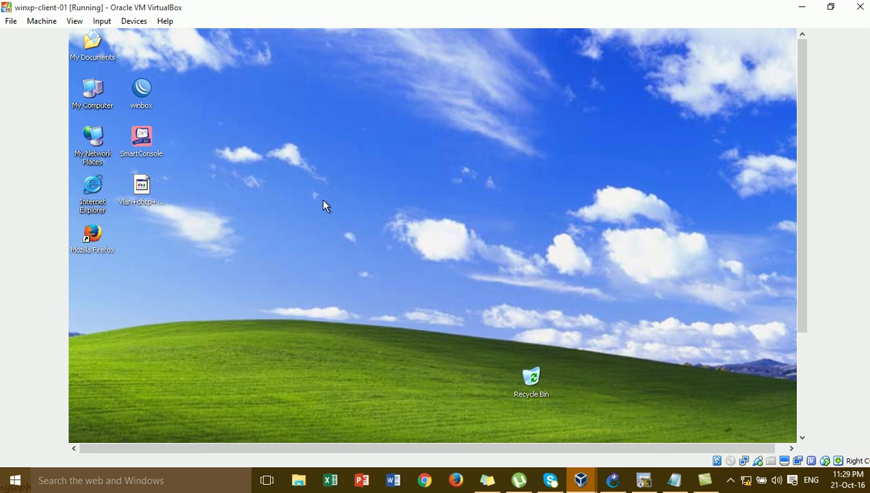
# - Relaunch WinBox and reconnect to the reset router 08:00:27:F8:E3:E6 with the admin login
pyautogui.doubleClick(137, 89)
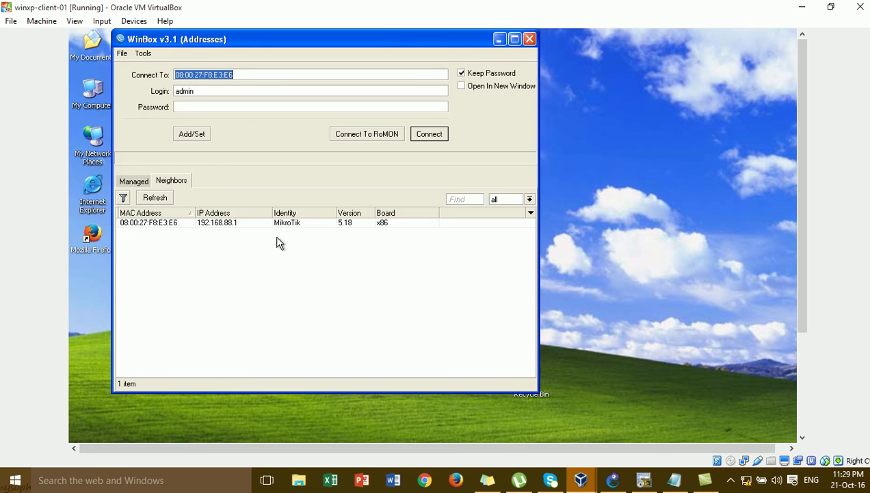
pyautogui.click(141, 221)
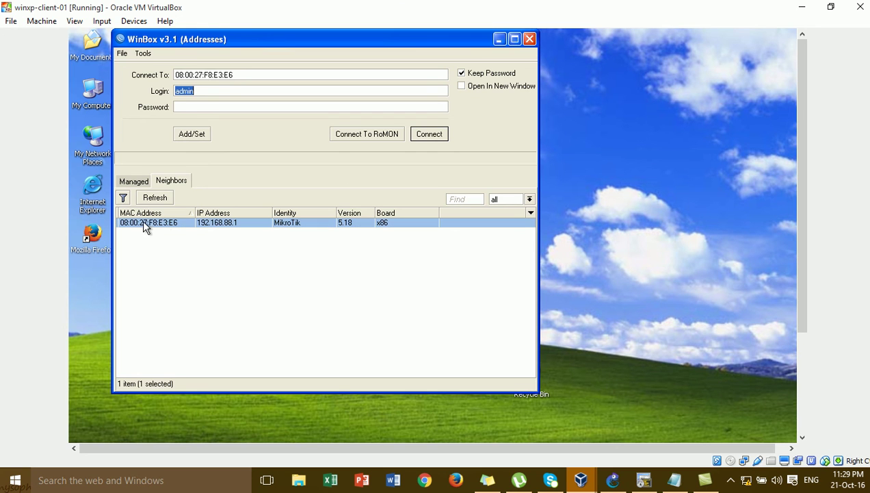
pyautogui.click(222, 87)
pyautogui.click(426, 134)
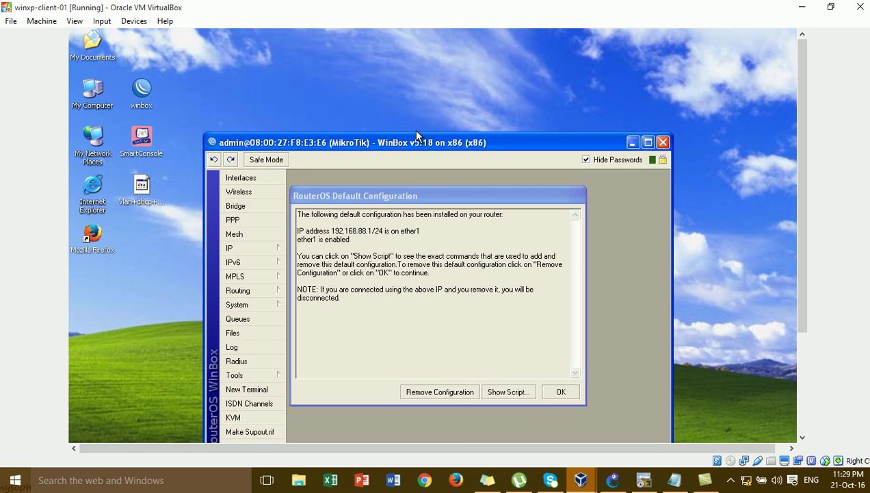
# - Accept the RouterOS default configuration and missing software key notices, and move the WinBox window higher on the desktop
pyautogui.click(560, 394)
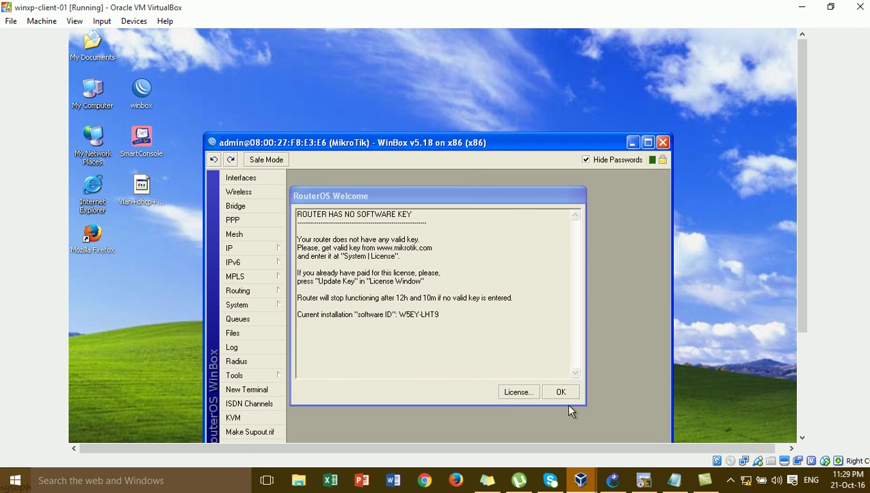
pyautogui.click(561, 393)
pyautogui.moveTo(495, 145); pyautogui.dragTo(503, 74)
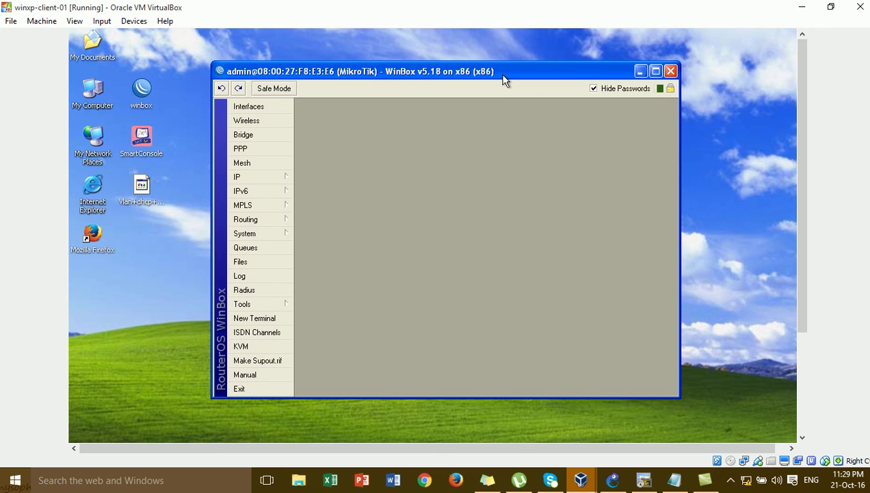
# - Open the router's interface list and rename interface ether1 to LAN
pyautogui.click(265, 106)
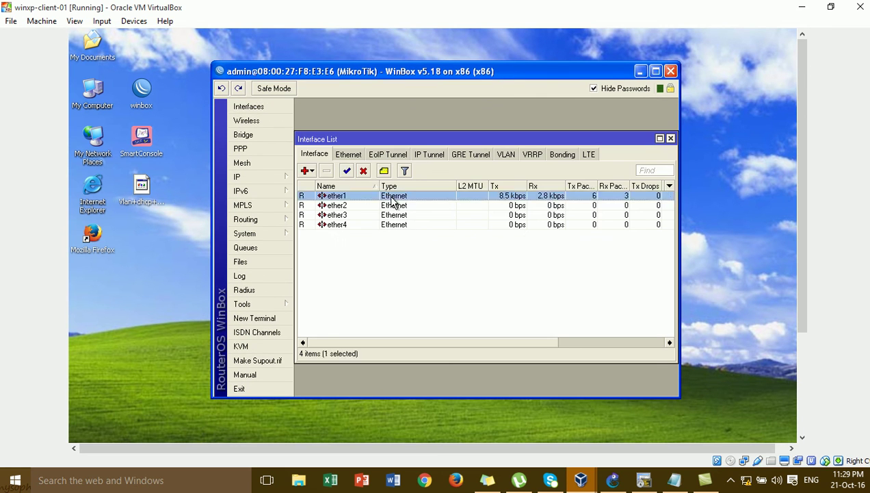
pyautogui.doubleClick(391, 195)
pyautogui.click(425, 158)
pyautogui.press('BackSpace')
pyautogui.press('BackSpace')
pyautogui.press('BackSpace')
pyautogui.press('BackSpace')
pyautogui.press('BackSpace')
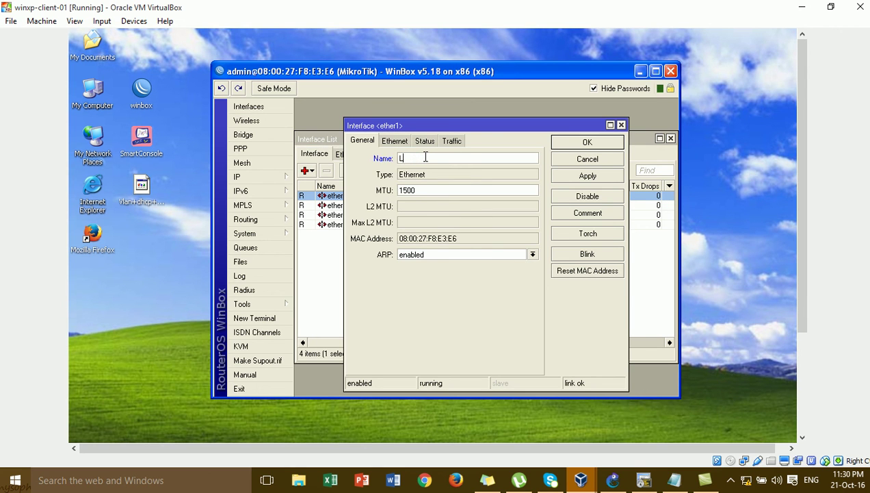
pyautogui.click(594, 176)
pyautogui.click(593, 143)
# - Rename interface ether2 to WAN and apply the change
pyautogui.doubleClick(356, 209)
pyautogui.write('WAN')
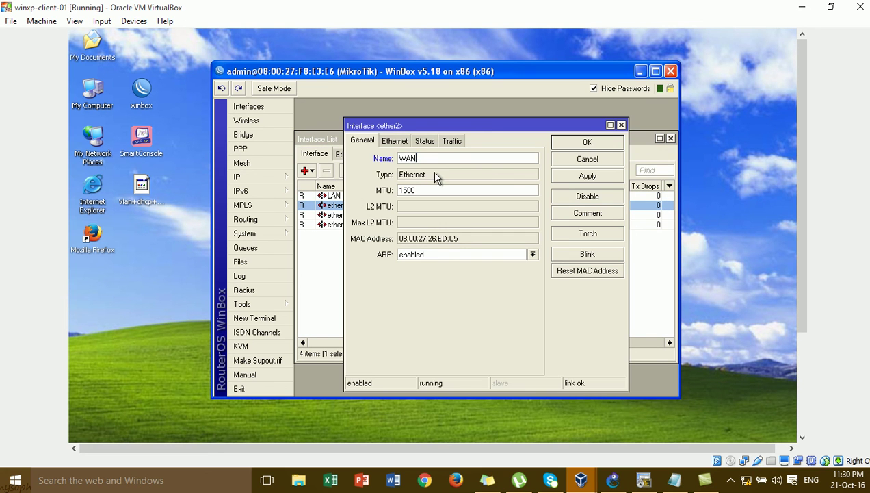
pyautogui.click(562, 176)
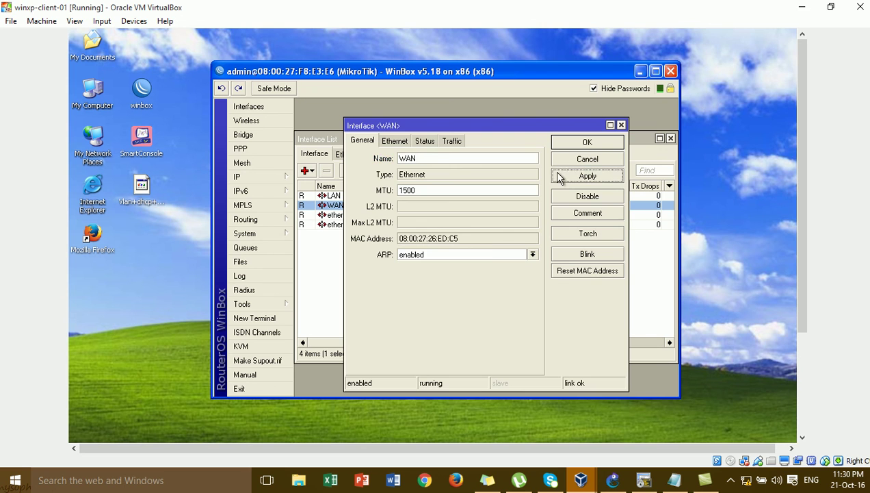
pyautogui.click(581, 145)
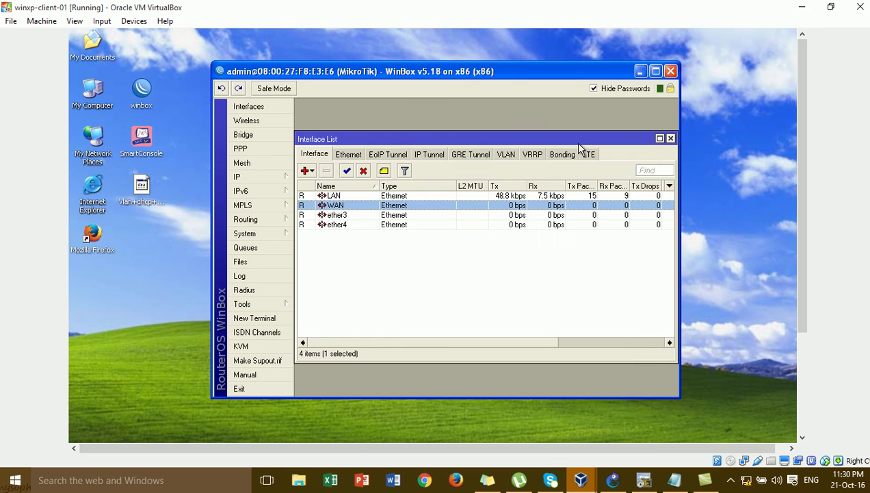
# - Open the router's IP address list and remove the default configuration address 192.168.88.1
pyautogui.click(259, 173)
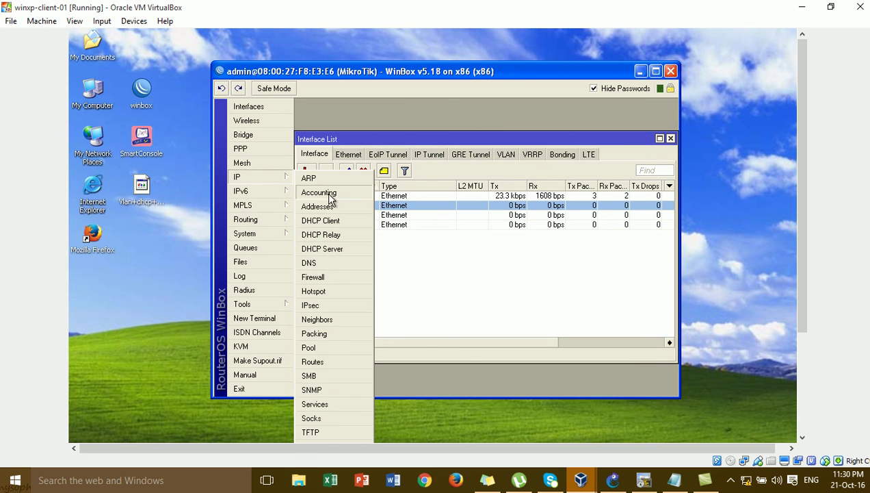
pyautogui.click(332, 210)
pyautogui.click(415, 198)
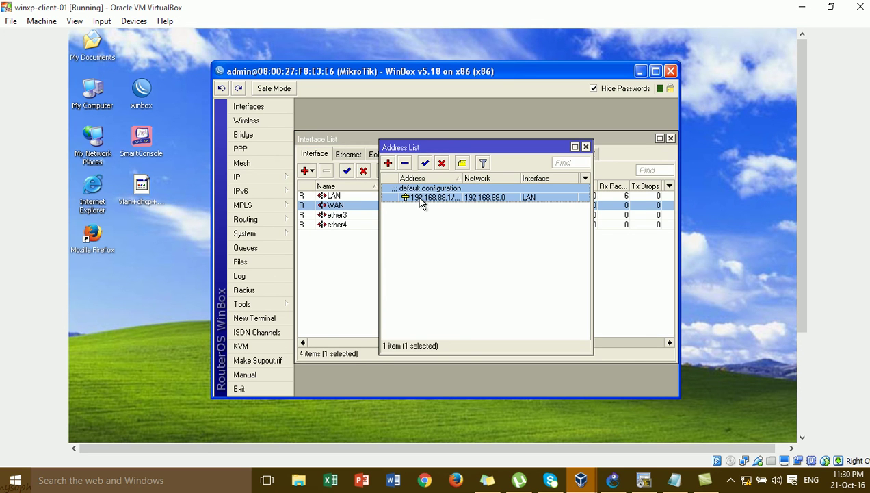
pyautogui.click(405, 165)
# - Add the address 172.16.1.1/24 on the LAN interface and compare it with the Mikrotik(HQ) label in the GNS3 topology
pyautogui.click(387, 163)
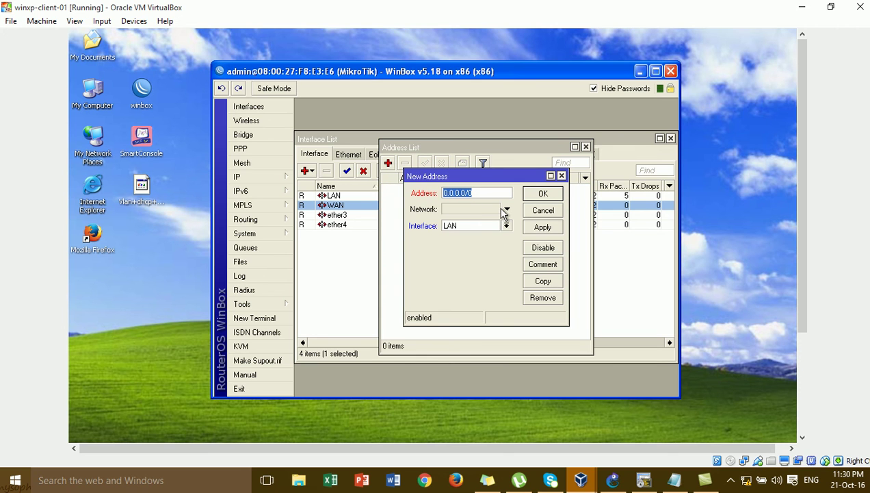
pyautogui.write('172.16.1')
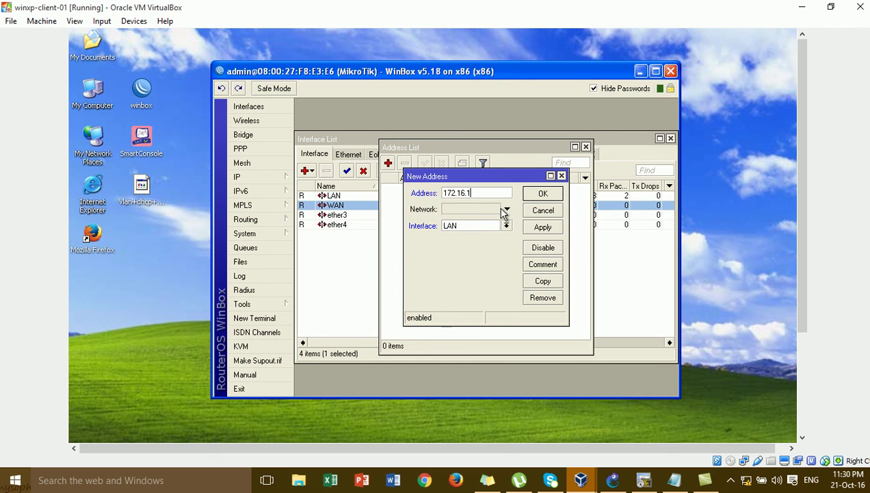
pyautogui.write('.1/24')
pyautogui.click(544, 227)
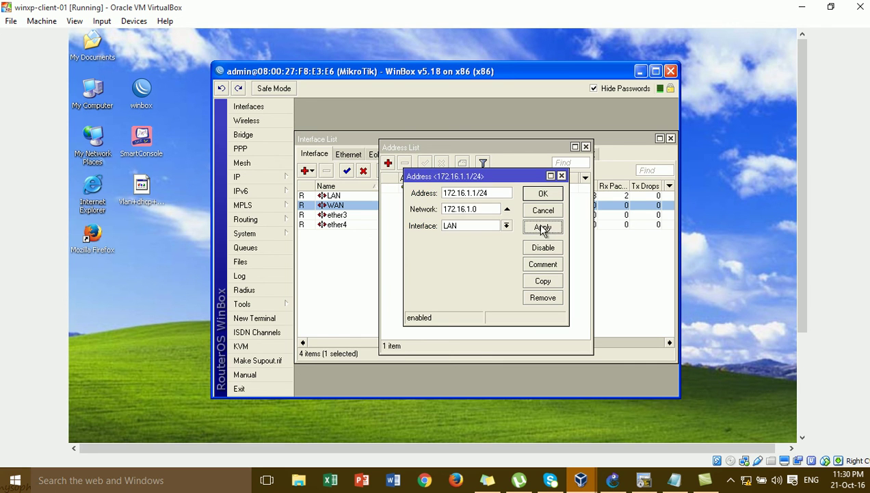
pyautogui.moveTo(480, 193); pyautogui.dragTo(393, 195)
pyautogui.click(557, 195)
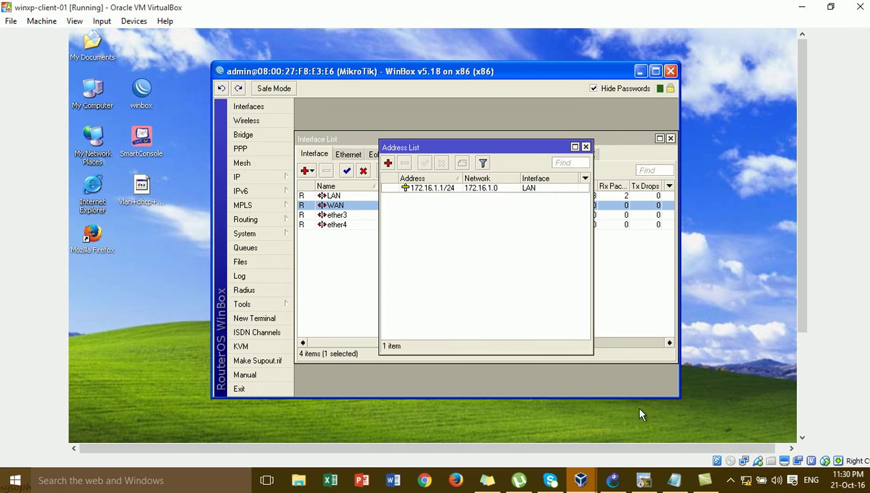
pyautogui.click(613, 480)
pyautogui.moveTo(472, 247); pyautogui.dragTo(442, 279)
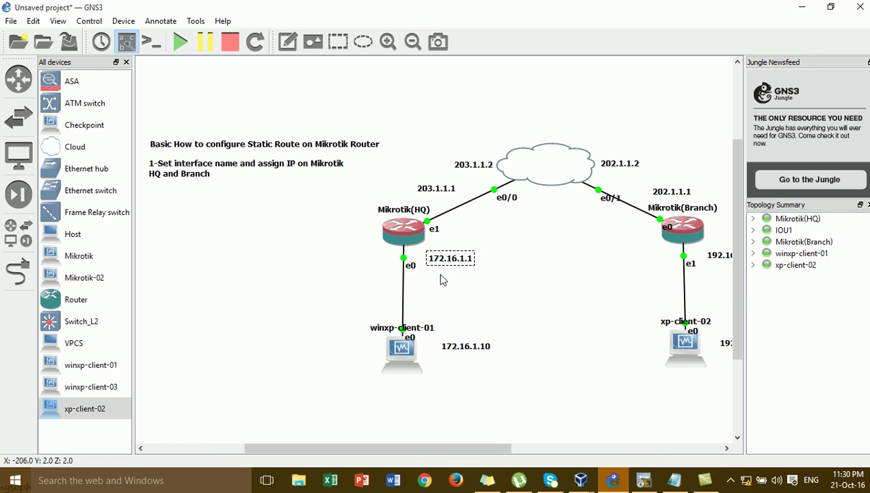
pyautogui.click(581, 480)
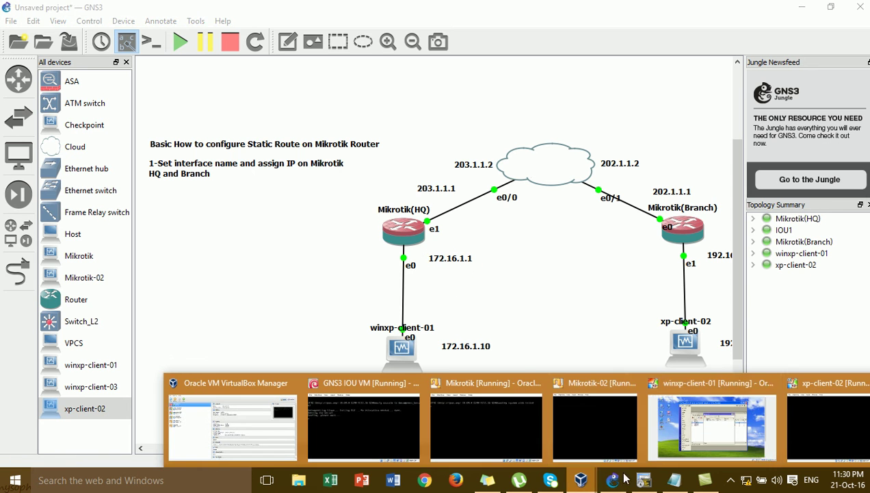
pyautogui.click(678, 424)
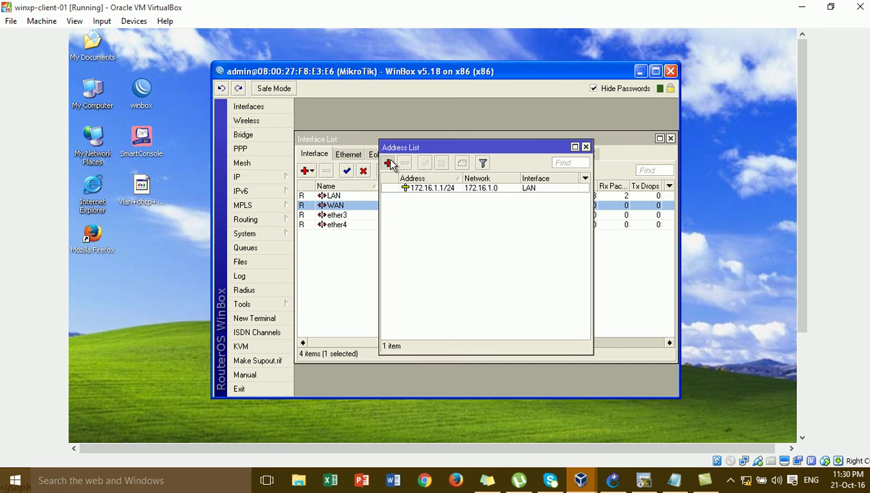
# - Add the address 203.1.1.1/24 on the WAN interface, checking it against the GNS3 topology, and close the address list
pyautogui.click(388, 163)
pyautogui.write('203.1.1.')
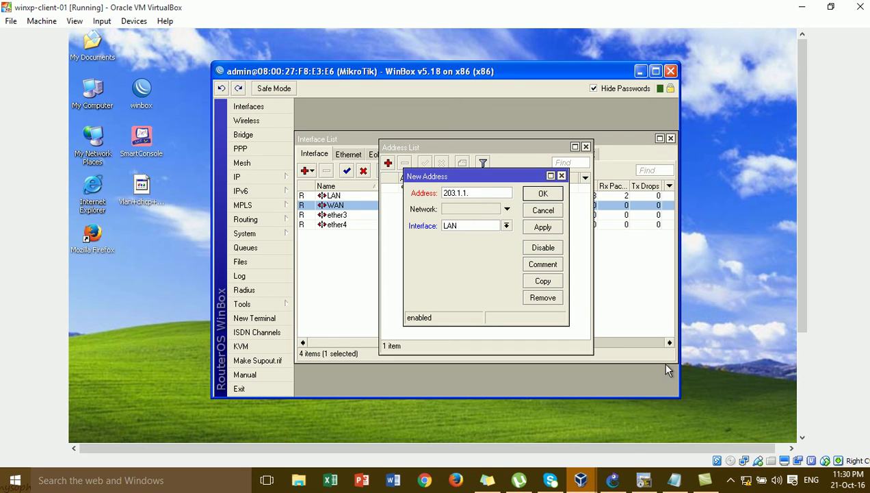
pyautogui.hotkey('alt', 'Tab')
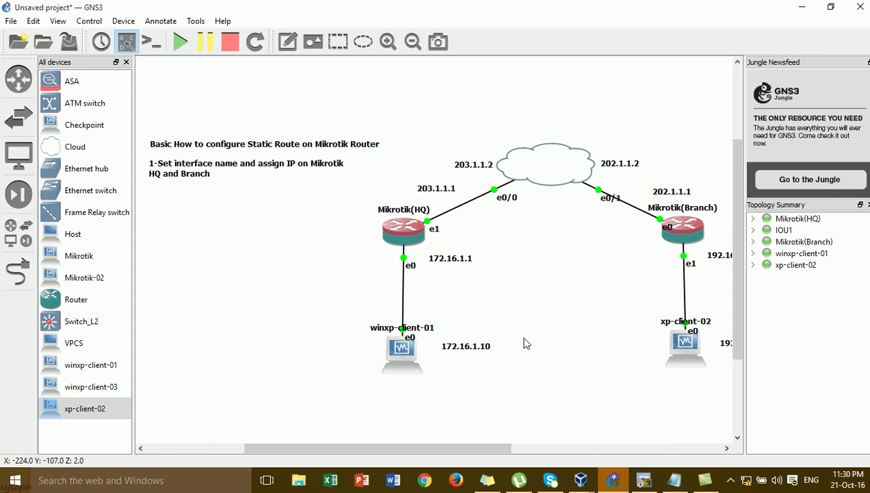
pyautogui.moveTo(581, 480)
pyautogui.click(699, 428)
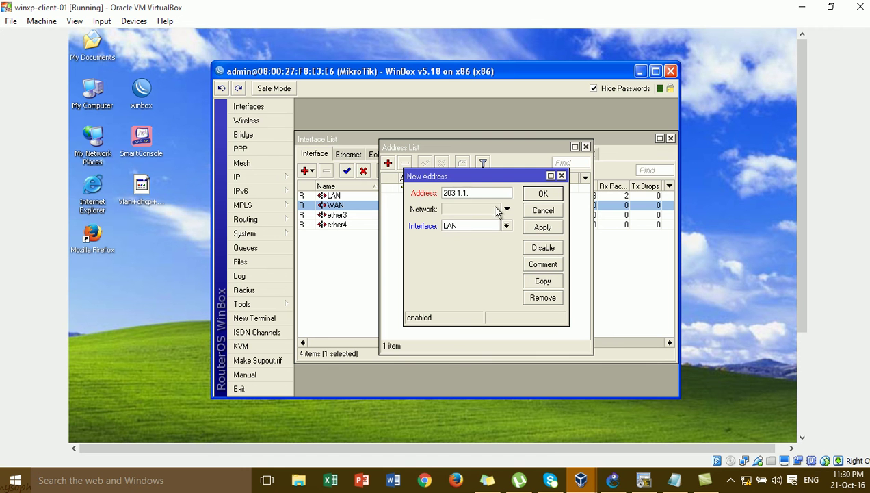
pyautogui.write('1/2')
pyautogui.click(506, 225)
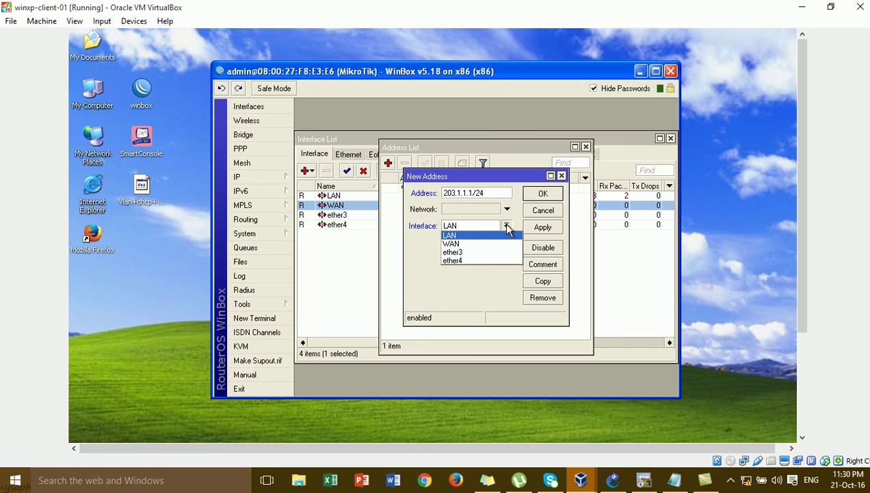
pyautogui.click(464, 240)
pyautogui.click(549, 227)
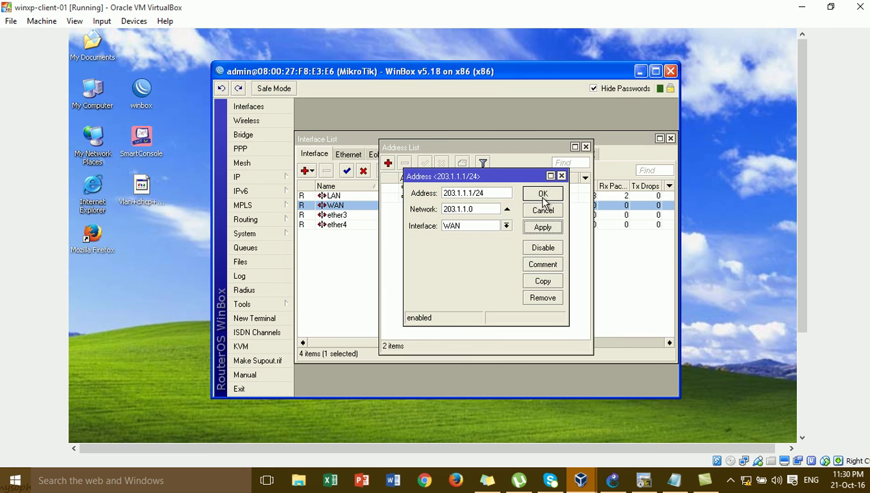
pyautogui.click(544, 195)
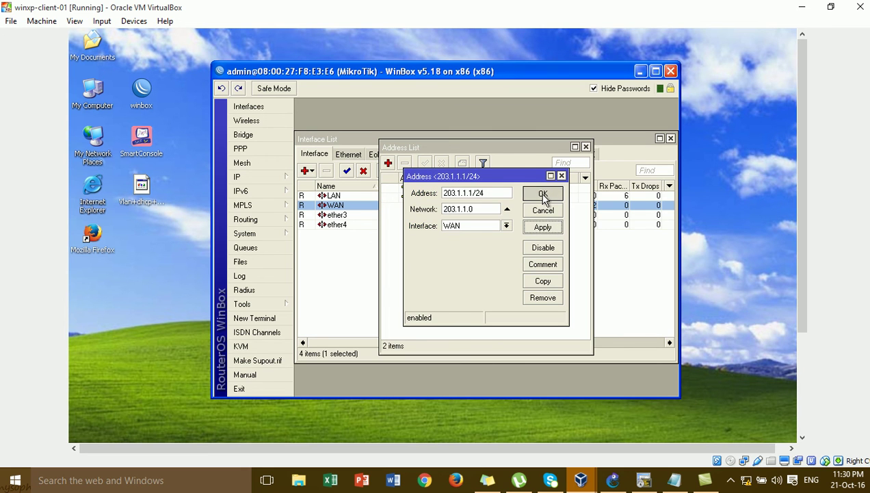
pyautogui.click(586, 148)
pyautogui.moveTo(514, 68); pyautogui.dragTo(486, 59)
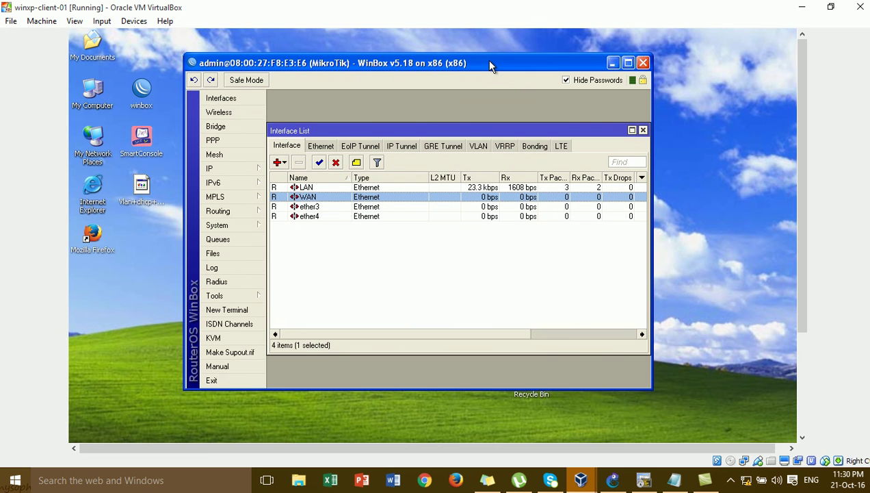
# - Switch to GNS3 and examine the HQ and Branch sides of the topology, including the xp-client-02 addressing
pyautogui.click(613, 479)
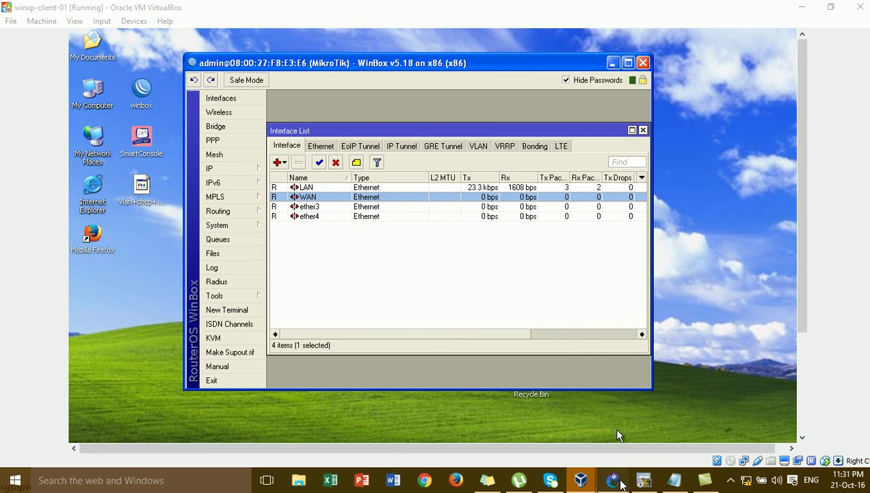
pyautogui.moveTo(355, 169); pyautogui.dragTo(460, 361)
pyautogui.moveTo(401, 170); pyautogui.dragTo(440, 301)
pyautogui.click(506, 335)
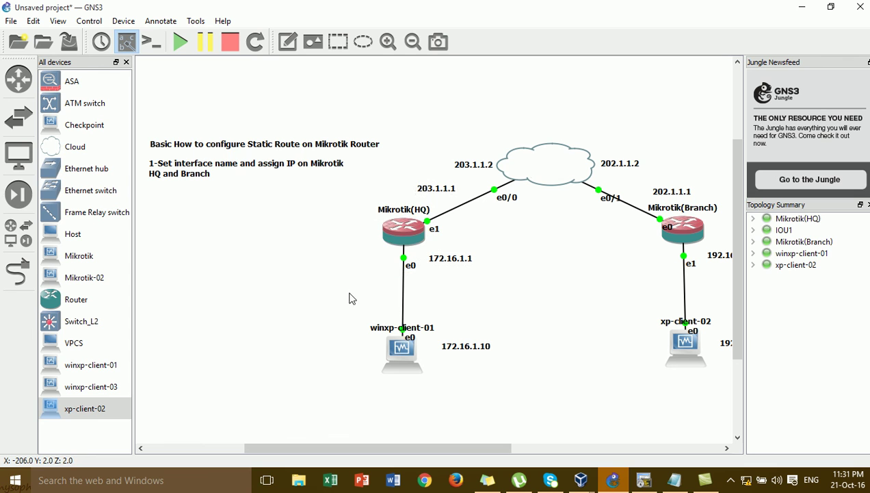
pyautogui.moveTo(424, 448); pyautogui.dragTo(506, 448)
pyautogui.moveTo(525, 151); pyautogui.dragTo(481, 340)
pyautogui.moveTo(273, 191); pyautogui.dragTo(210, 360)
pyautogui.click(364, 305)
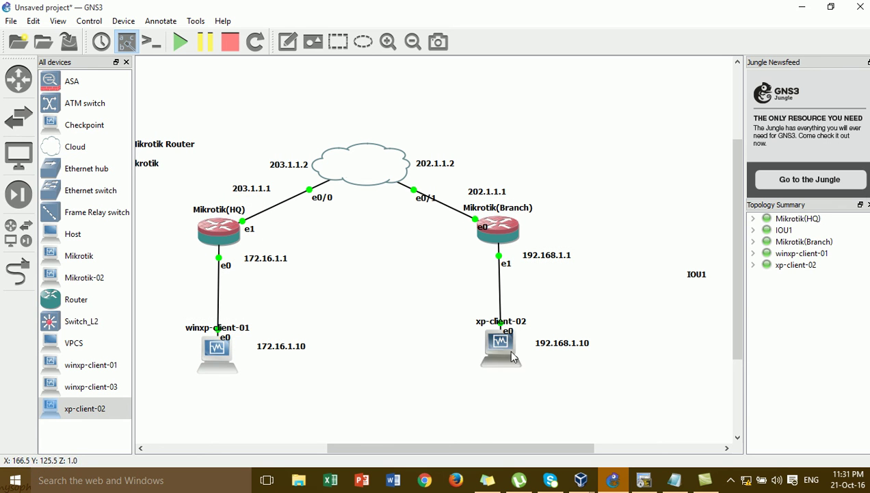
pyautogui.moveTo(420, 314); pyautogui.dragTo(575, 392)
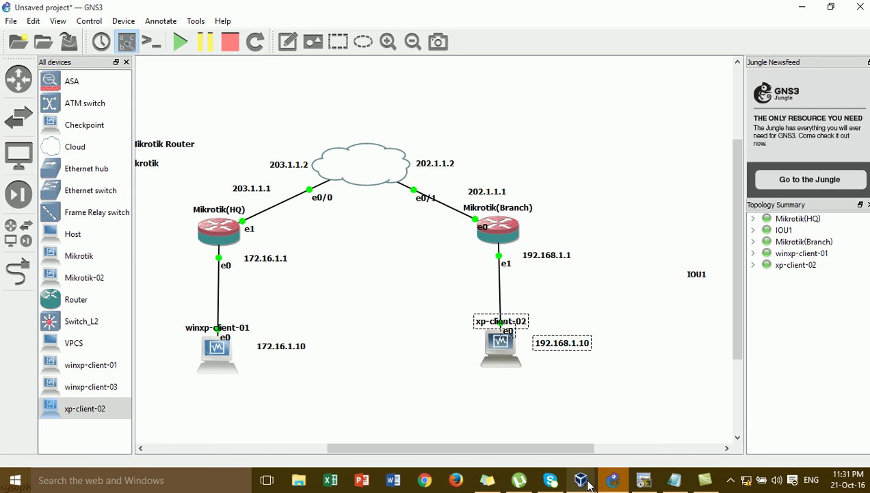
# - Switch to the xp-client-02 virtual machine in VirtualBox, maximize its window and refresh the desktop
pyautogui.moveTo(589, 484)
pyautogui.click(835, 407)
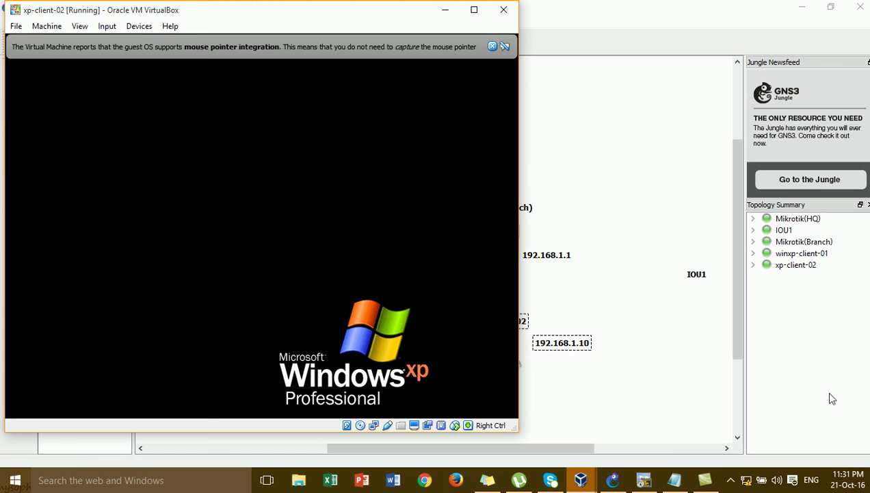
pyautogui.click(475, 14)
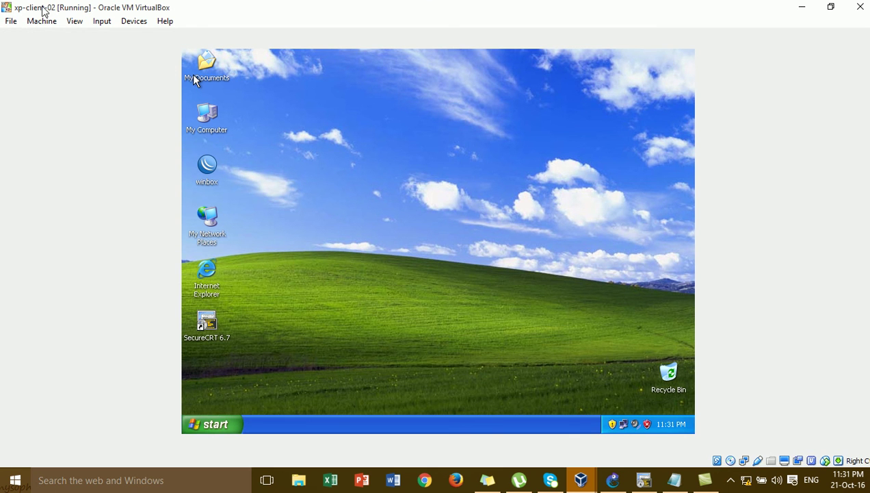
pyautogui.rightClick(317, 165)
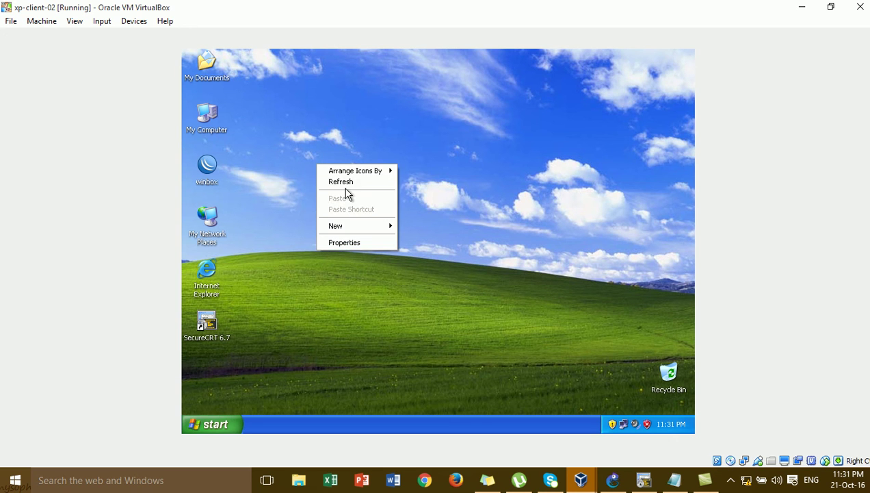
pyautogui.click(345, 182)
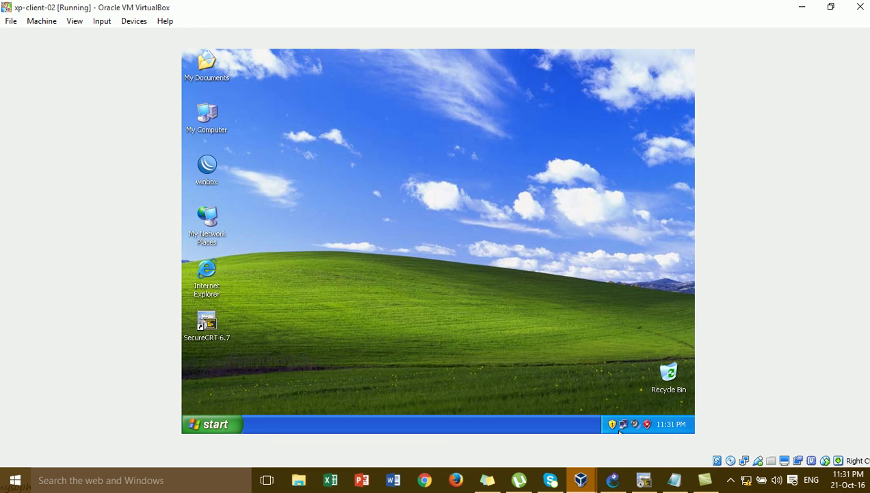
# - Check the Local Area Connection's address details on xp-client-02 and open its Internet Protocol (TCP/IP) properties
pyautogui.doubleClick(623, 425)
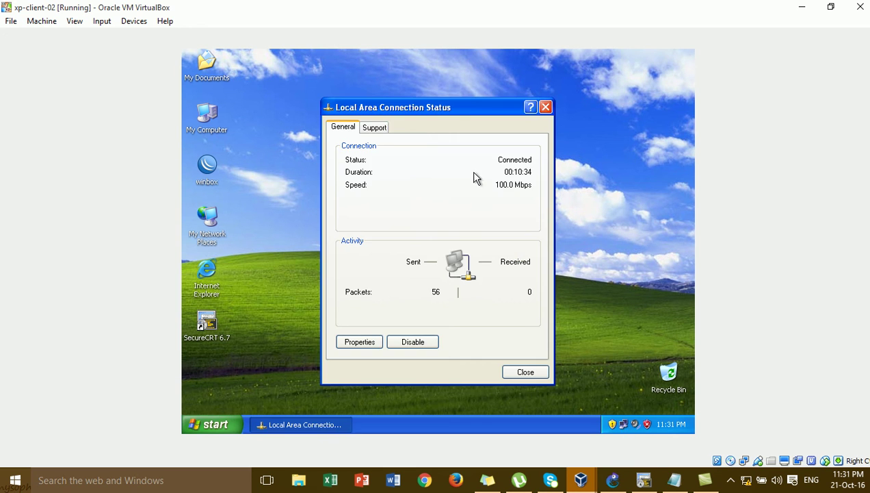
pyautogui.click(386, 130)
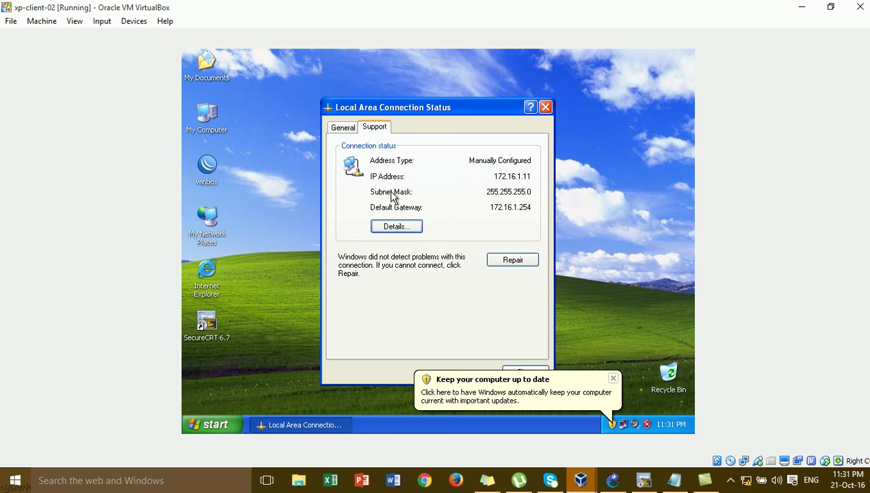
pyautogui.click(344, 127)
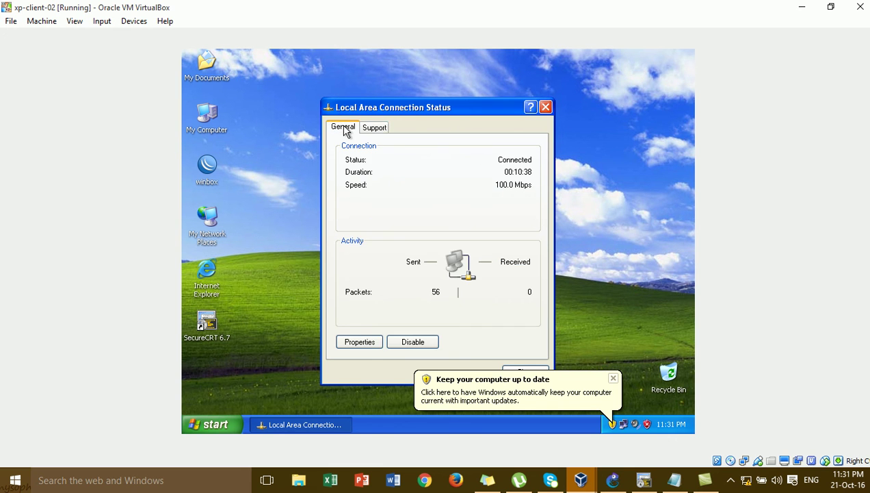
pyautogui.click(360, 342)
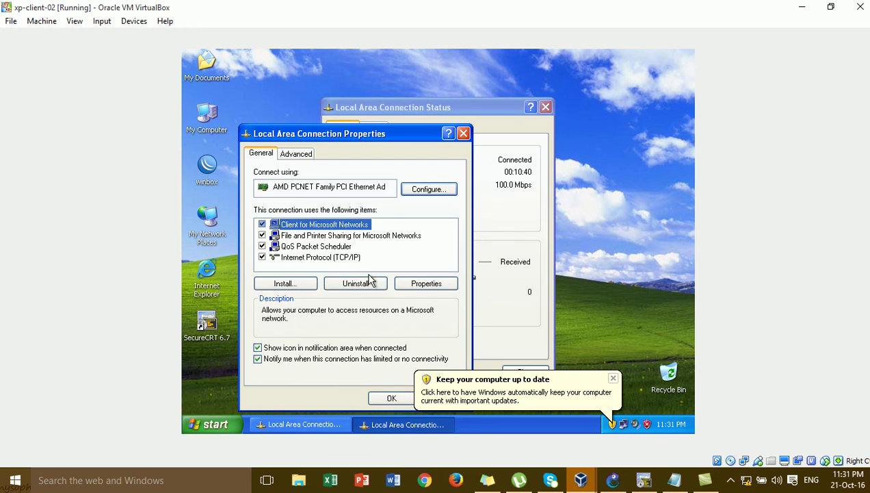
pyautogui.click(357, 258)
pyautogui.click(421, 286)
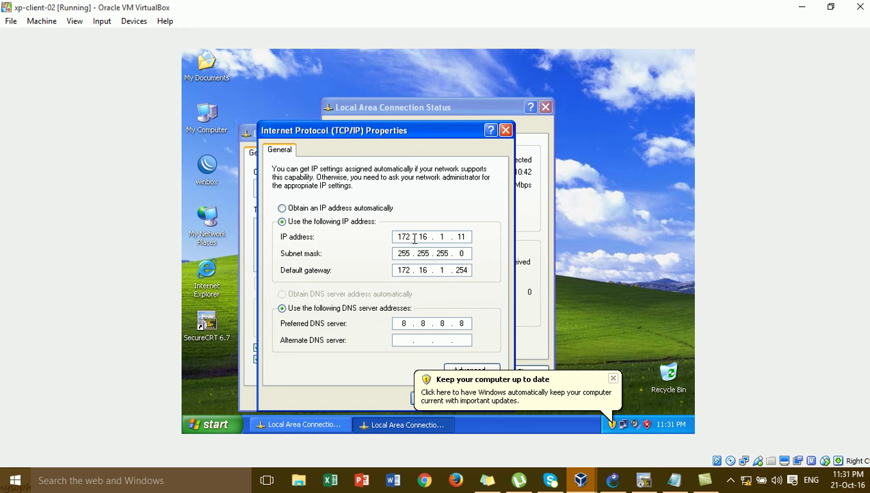
# - Check the Branch router's LAN address and the xp-client-02 address in the GNS3 topology, and return to the xp-client-02 virtual machine
pyautogui.click(616, 481)
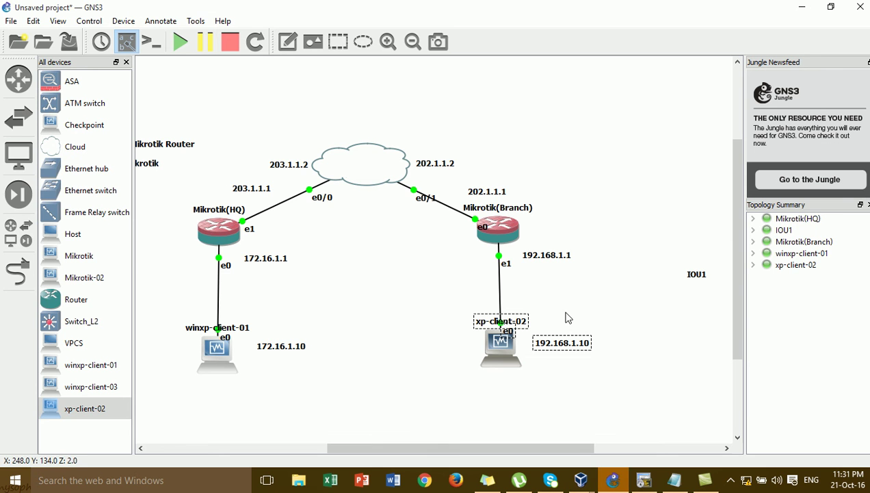
pyautogui.click(554, 259)
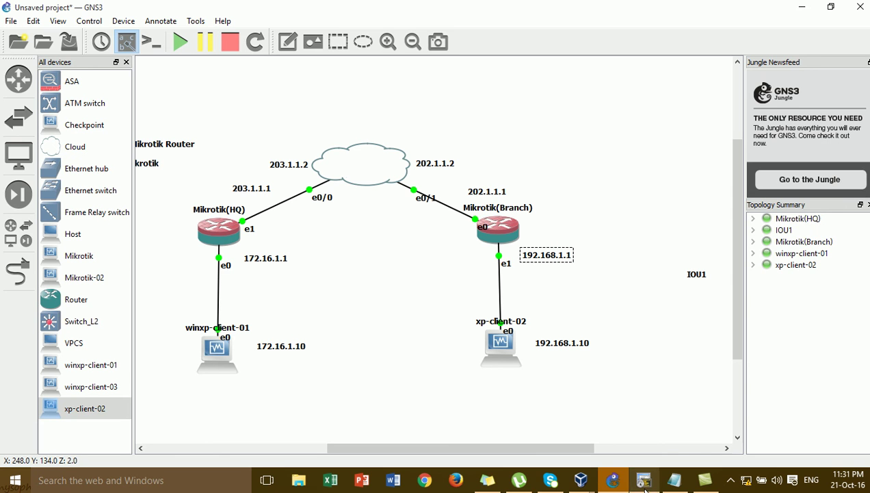
pyautogui.click(561, 315)
pyautogui.click(563, 343)
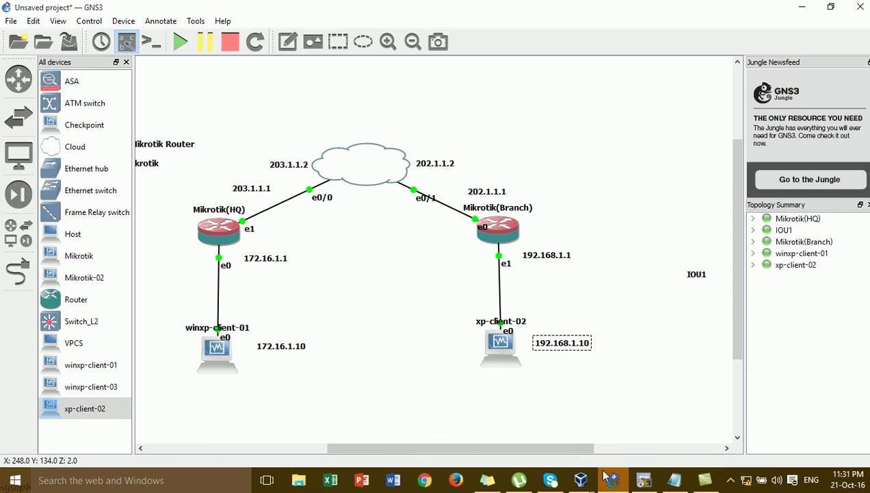
pyautogui.moveTo(581, 479)
pyautogui.click(806, 426)
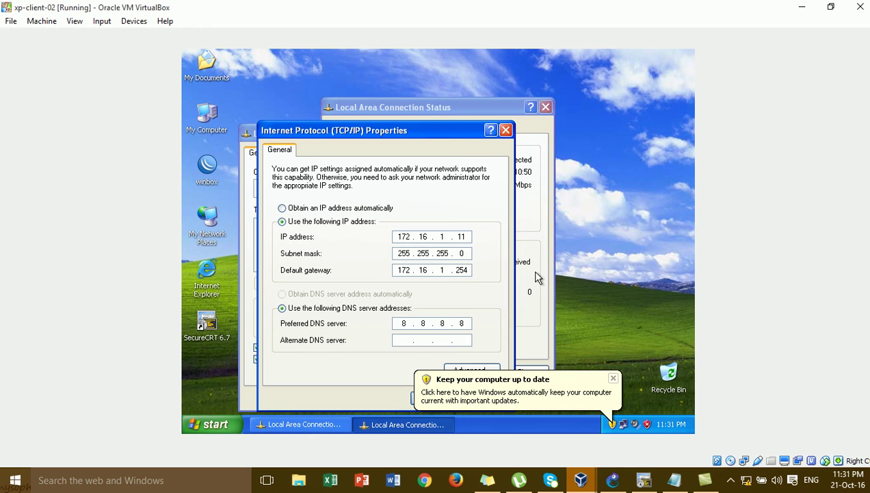
# - Set the client's static IP address to 192.168.1.10
pyautogui.press('BackSpace')
pyautogui.press('BackSpace')
pyautogui.press('BackSpace')
pyautogui.press('BackSpace')
pyautogui.press('BackSpace')
pyautogui.press('BackSpace')
pyautogui.press('BackSpace')
pyautogui.write('192 . 168 . 1')
# - Set the client's default gateway to the Branch router's LAN address, 192.168.1.1
pyautogui.doubleClick(467, 269)
pyautogui.press('BackSpace')
pyautogui.press('BackSpace')
pyautogui.press('BackSpace')
pyautogui.press('BackSpace')
pyautogui.write('1921')
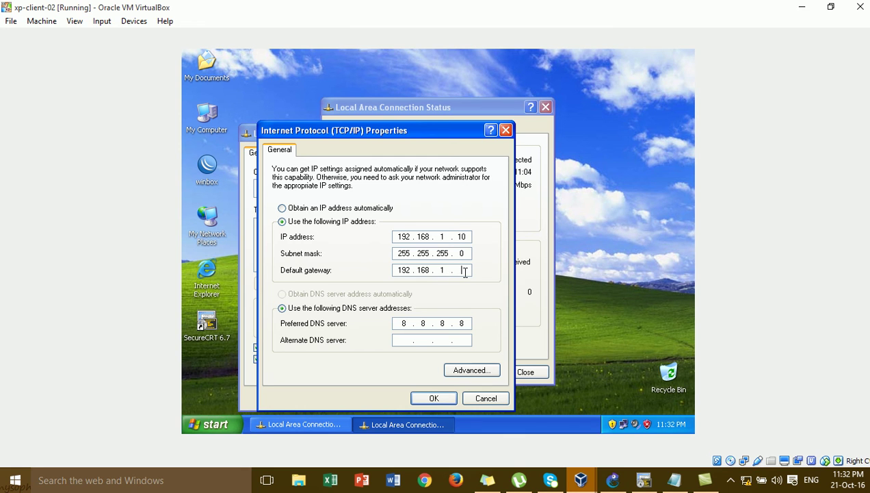
pyautogui.press('BackSpace')
pyautogui.press('BackSpace')
pyautogui.press('BackSpace')
pyautogui.press('BackSpace')
pyautogui.press('BackSpace')
pyautogui.press('BackSpace')
pyautogui.press('BackSpace')
# - Accept the TCP/IP settings and close the Local Area Connection properties and status windows
pyautogui.click(444, 396)
pyautogui.click(395, 398)
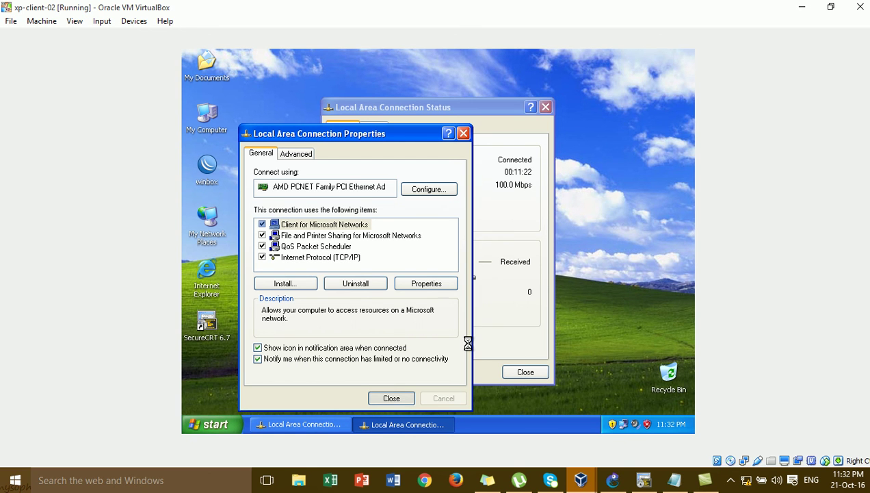
pyautogui.click(525, 373)
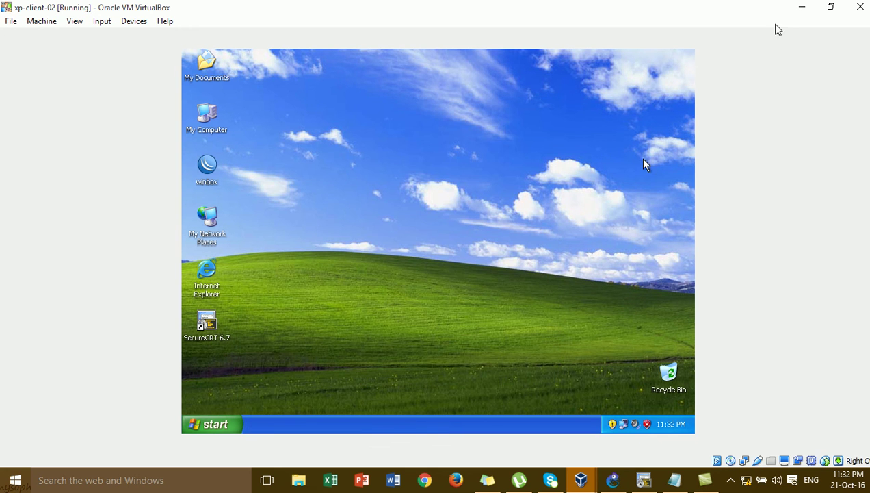
pyautogui.click(801, 8)
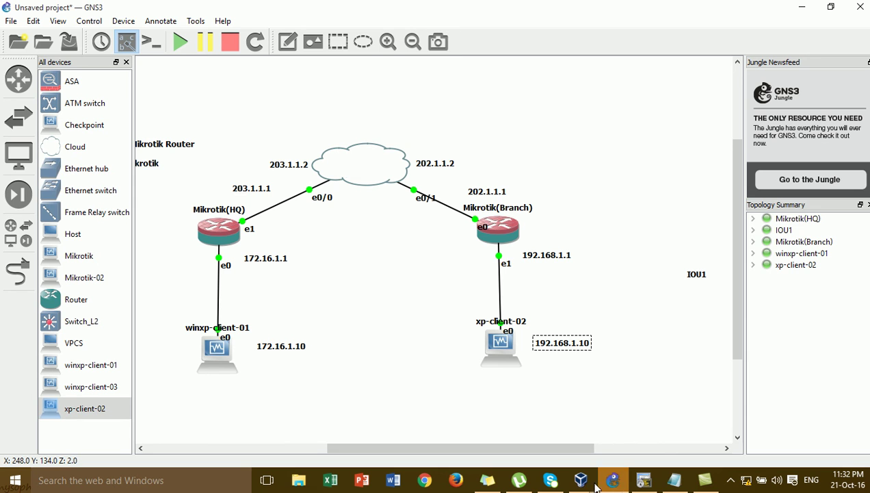
pyautogui.moveTo(581, 483)
pyautogui.click(807, 428)
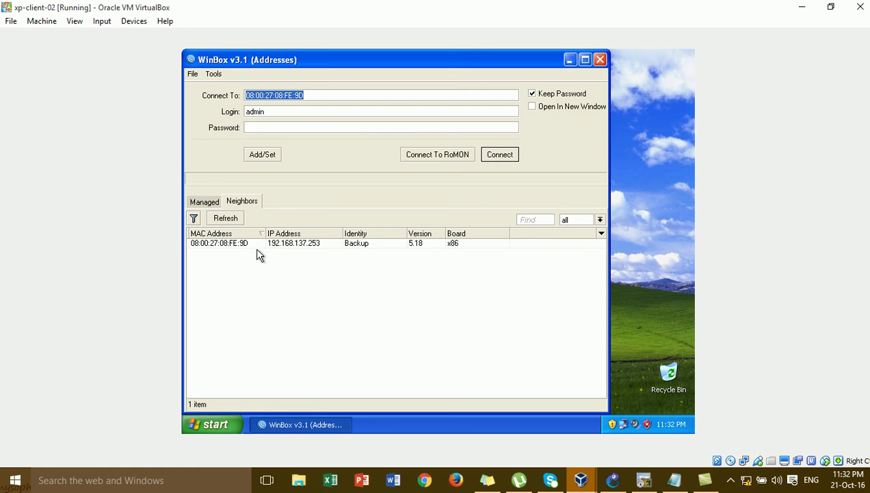
pyautogui.click(236, 246)
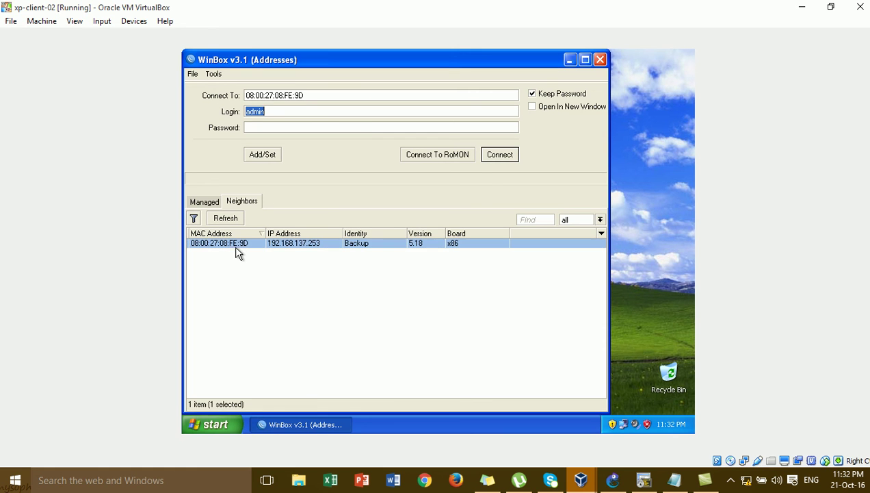
pyautogui.click(495, 157)
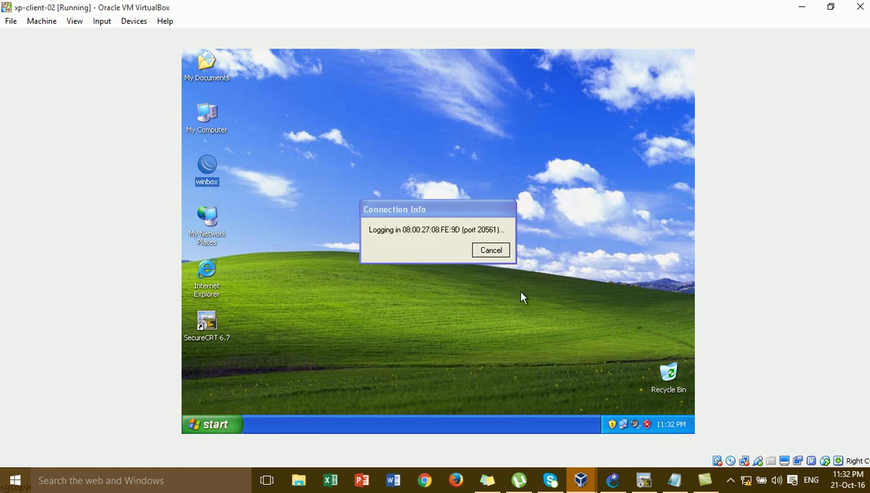
pyautogui.click(490, 251)
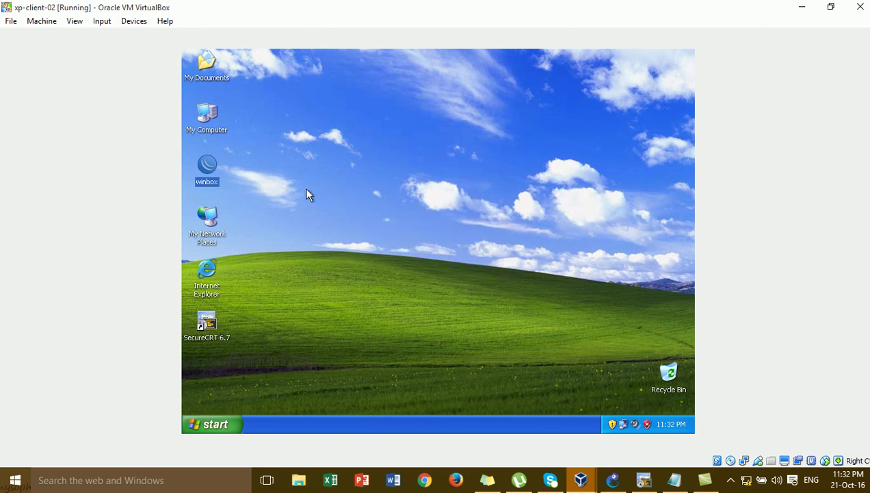
# - Launch WinBox and connect as admin to the neighbor router 08:00:27:08:FE:9D, dismissing its welcome notice
pyautogui.doubleClick(208, 179)
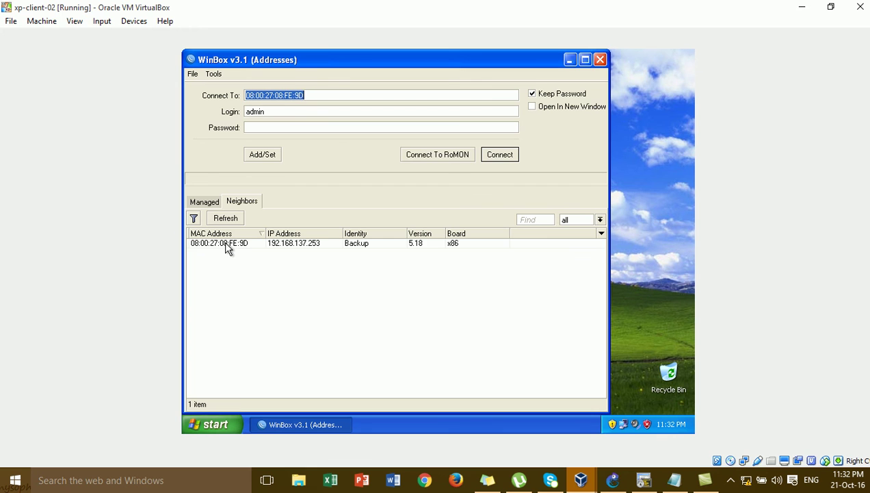
pyautogui.click(228, 245)
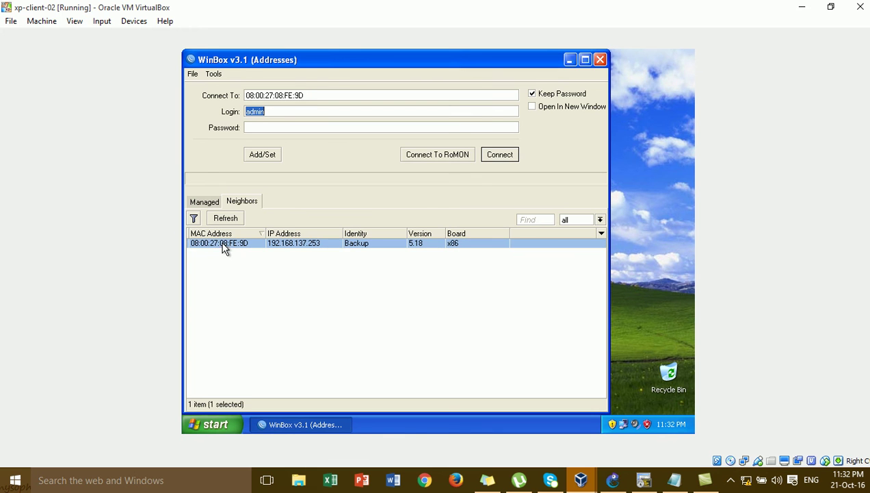
pyautogui.click(513, 155)
pyautogui.click(561, 328)
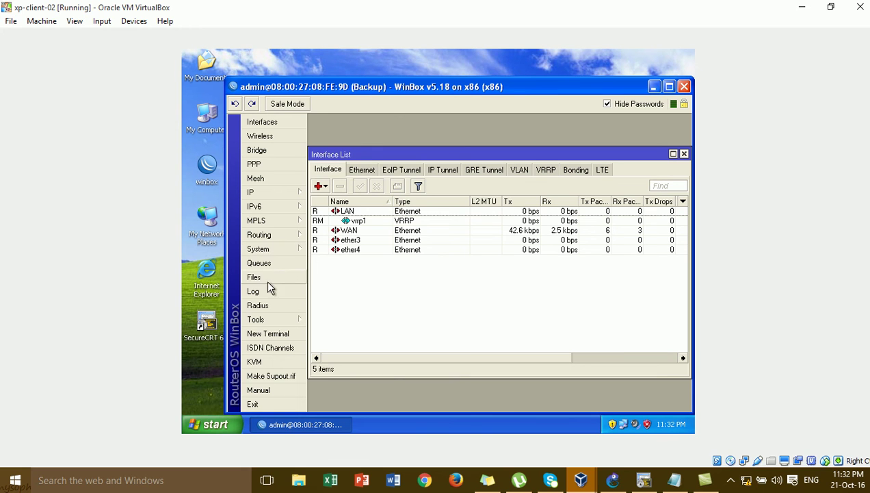
# - Reset the Branch router's configuration with all reset options left unchecked, confirm it and dismiss the disconnection notice
pyautogui.click(267, 250)
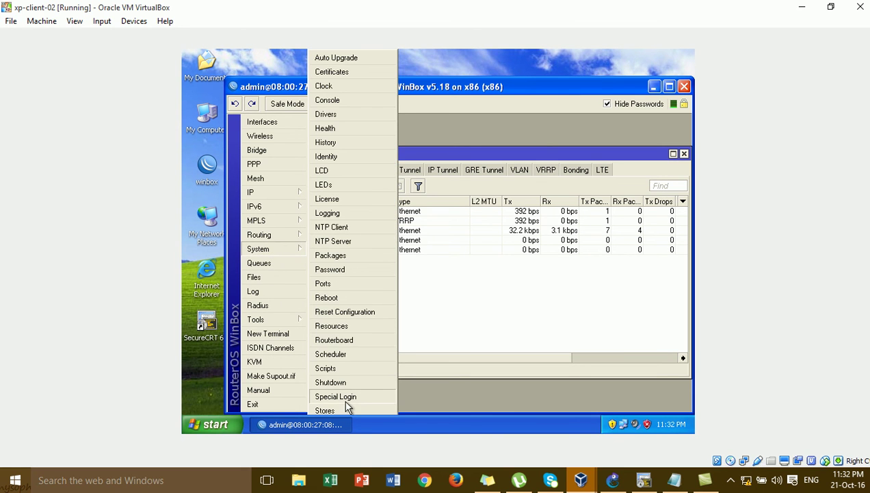
pyautogui.click(347, 314)
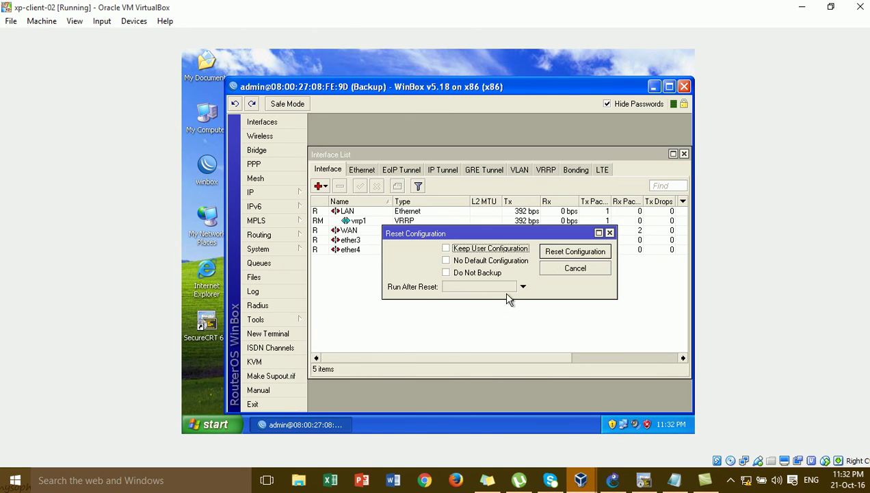
pyautogui.click(558, 251)
pyautogui.click(463, 251)
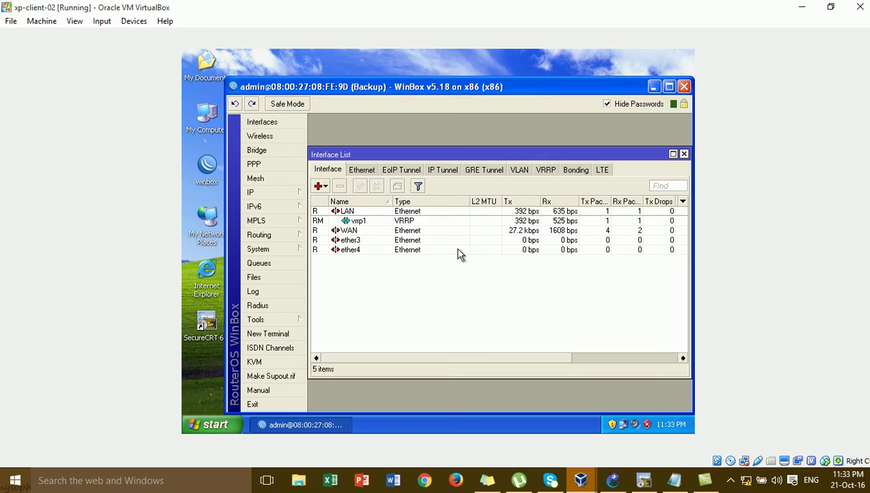
pyautogui.click(460, 252)
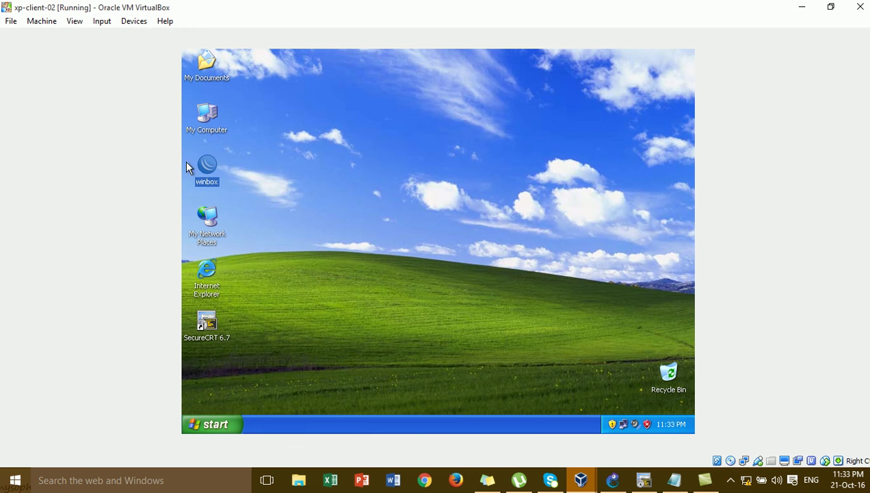
pyautogui.doubleClick(204, 171)
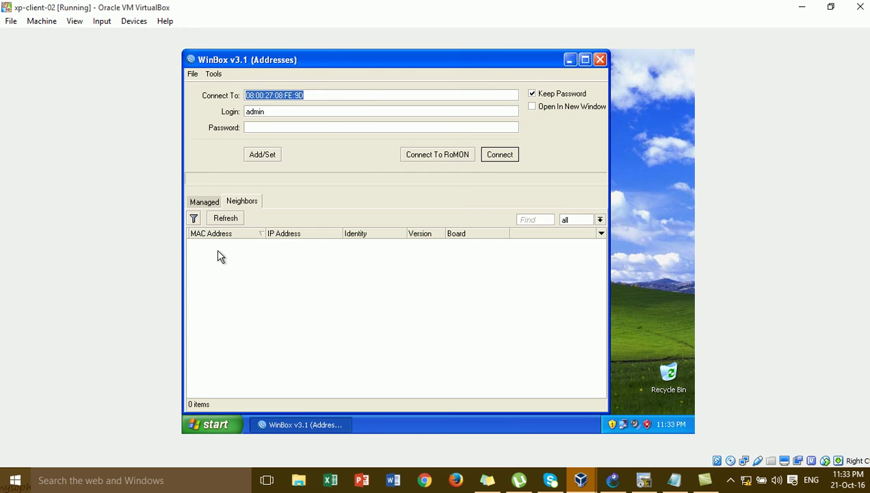
pyautogui.click(207, 205)
pyautogui.click(239, 203)
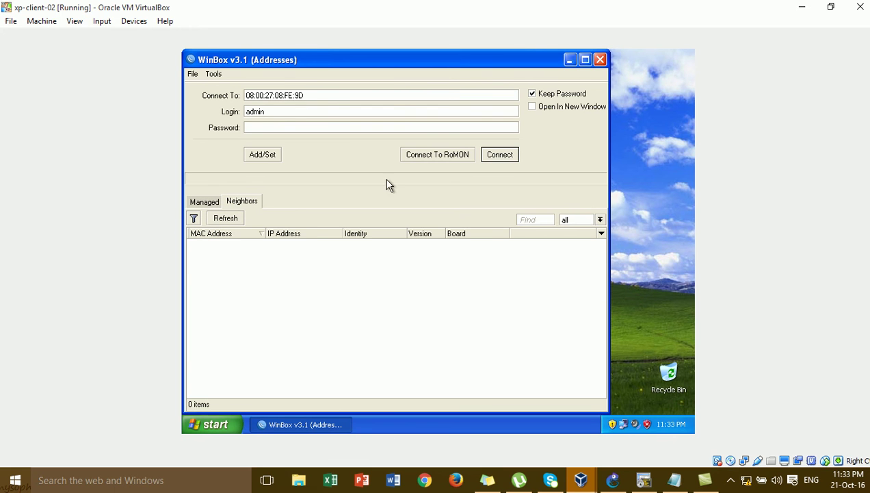
pyautogui.click(599, 61)
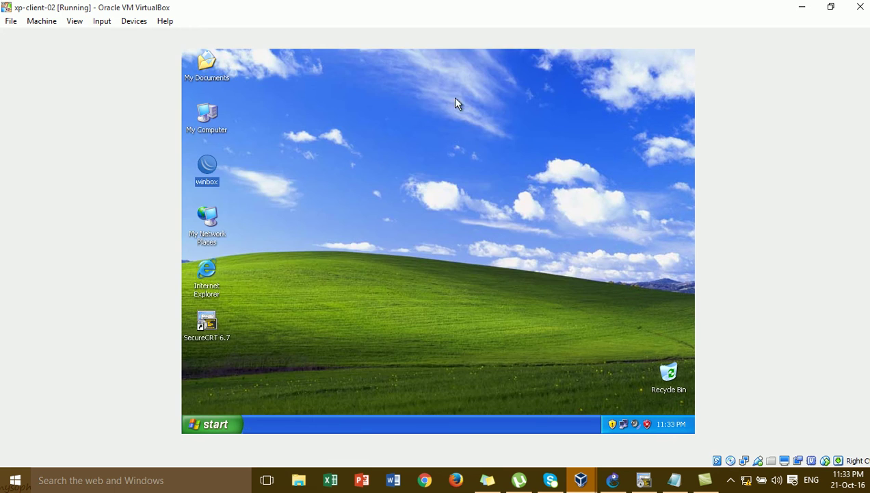
# - Reopen WinBox, connect to the reset router 08:00:27:08:FE:9D, and accept the default configuration and licence notices
pyautogui.doubleClick(211, 166)
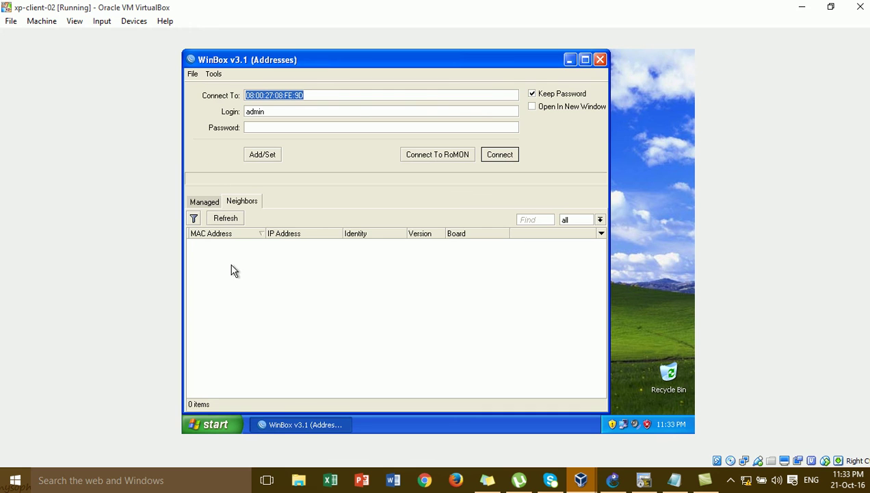
pyautogui.click(214, 244)
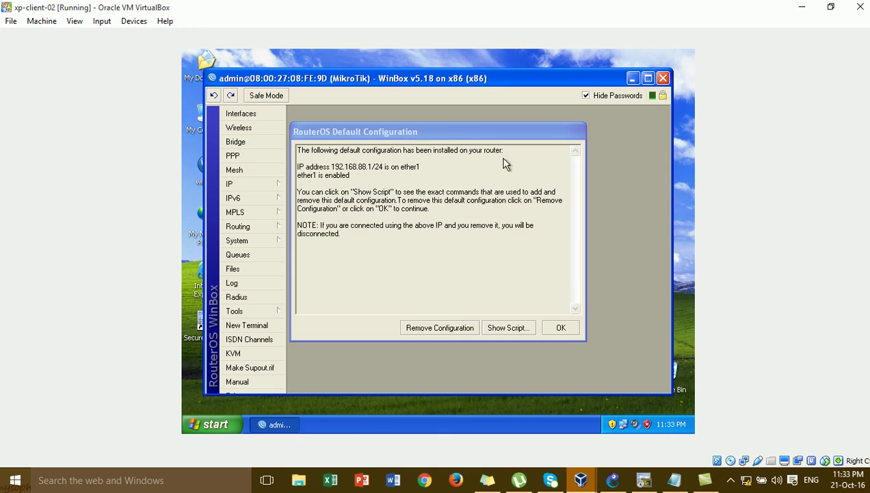
pyautogui.click(553, 328)
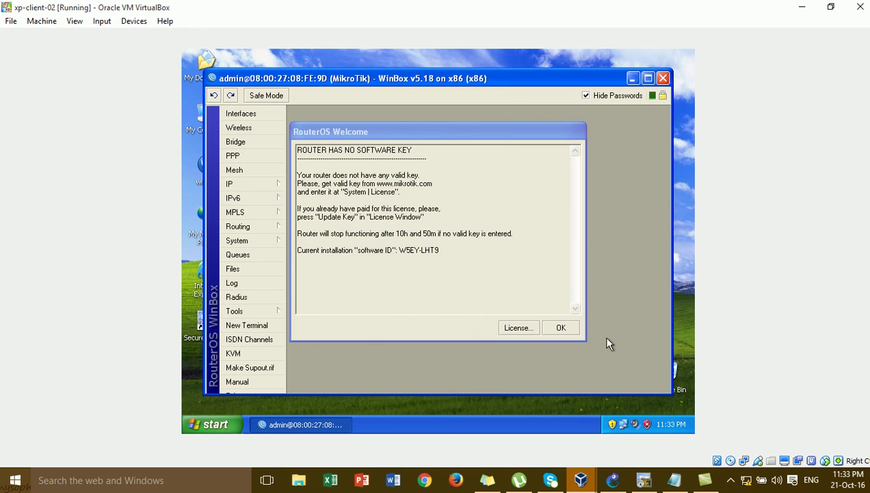
pyautogui.click(571, 331)
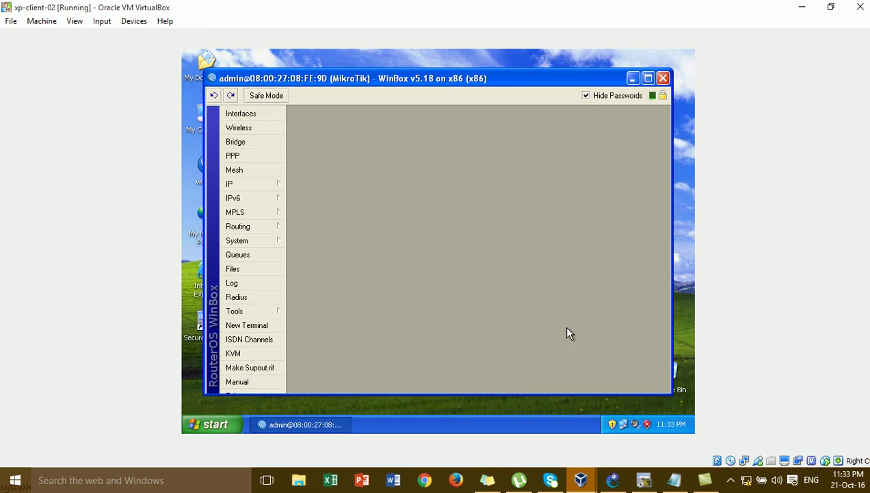
# - Rename the ether2 interface to LAN in the Branch router's interface list
pyautogui.click(264, 115)
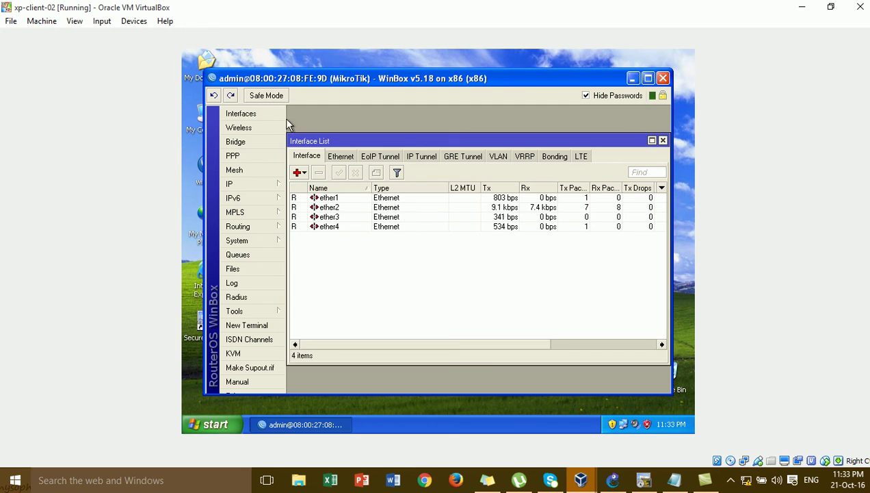
pyautogui.click(403, 210)
pyautogui.doubleClick(395, 208)
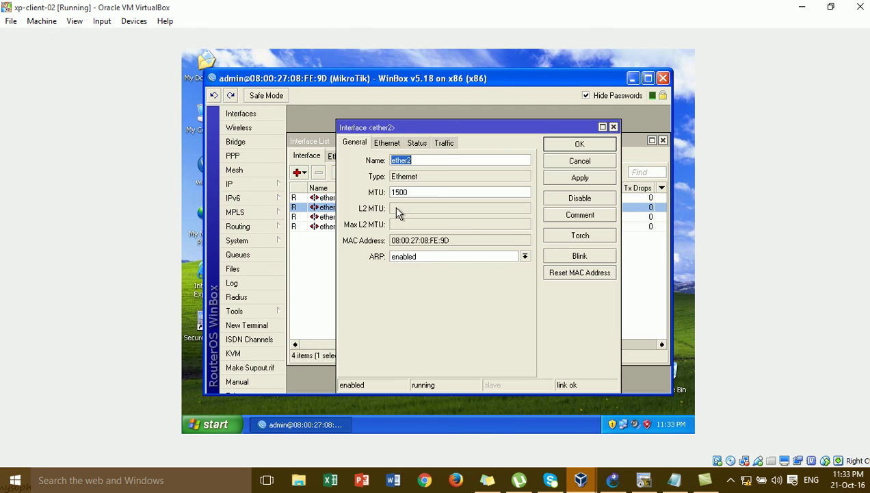
pyautogui.write('LAN')
pyautogui.click(606, 180)
pyautogui.click(579, 144)
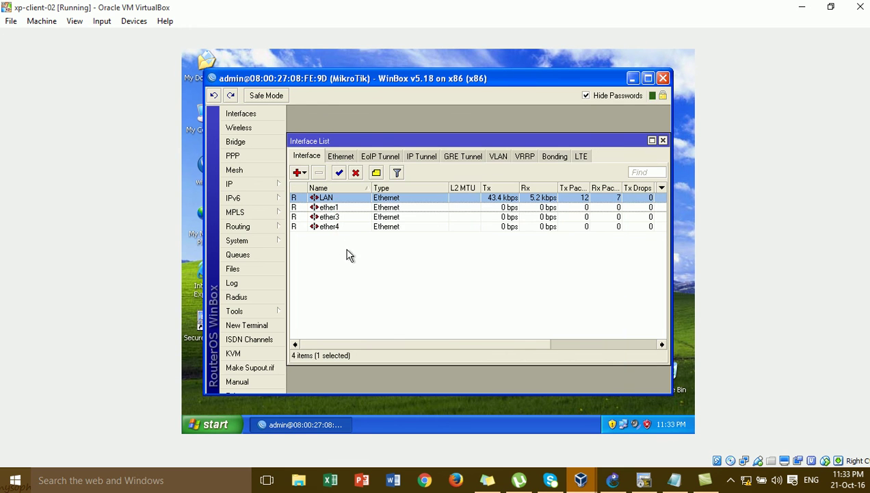
# - Rename the ether1 interface to WAN in the Branch router's interface list
pyautogui.doubleClick(327, 207)
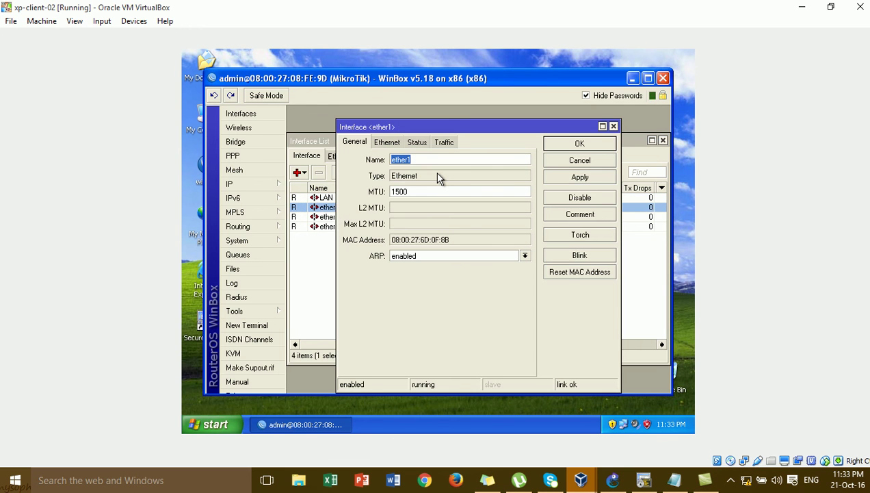
pyautogui.write('WAN')
pyautogui.click(561, 180)
pyautogui.click(587, 146)
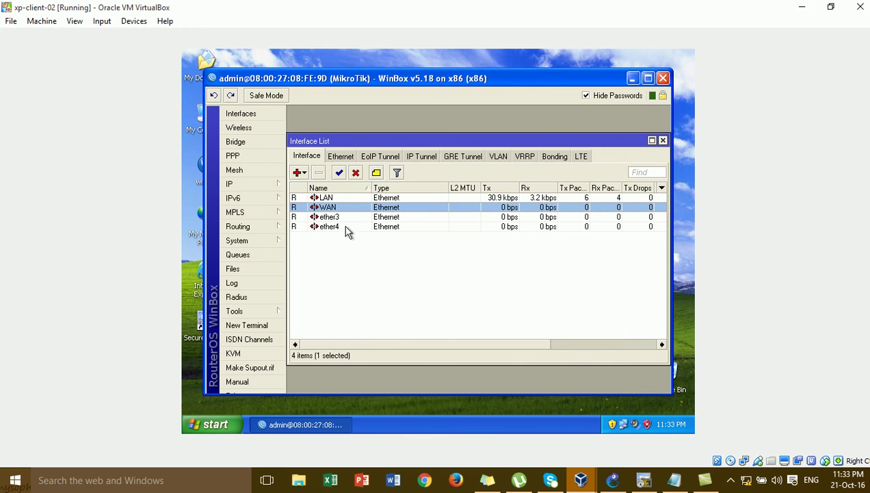
# - Remove the default configuration address 192.168.88.1 from the Branch router's IP address list
pyautogui.click(258, 185)
pyautogui.click(336, 138)
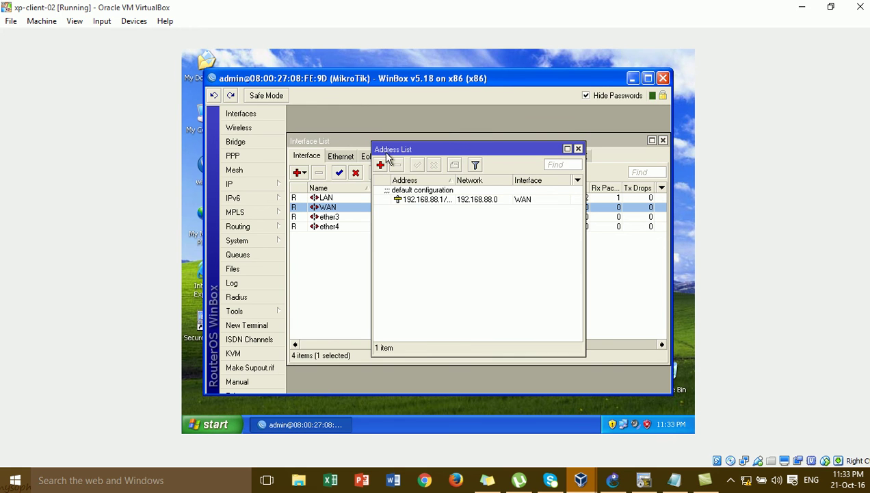
pyautogui.click(415, 199)
pyautogui.click(397, 164)
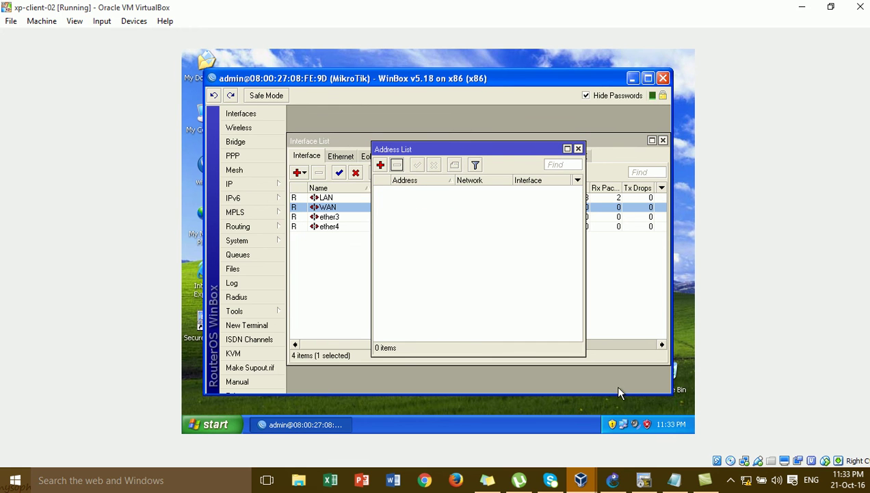
# - Check the Branch addressing in the GNS3 topology, and add the address 192.168.1.1/24 on the Branch router's LAN interface
pyautogui.click(612, 479)
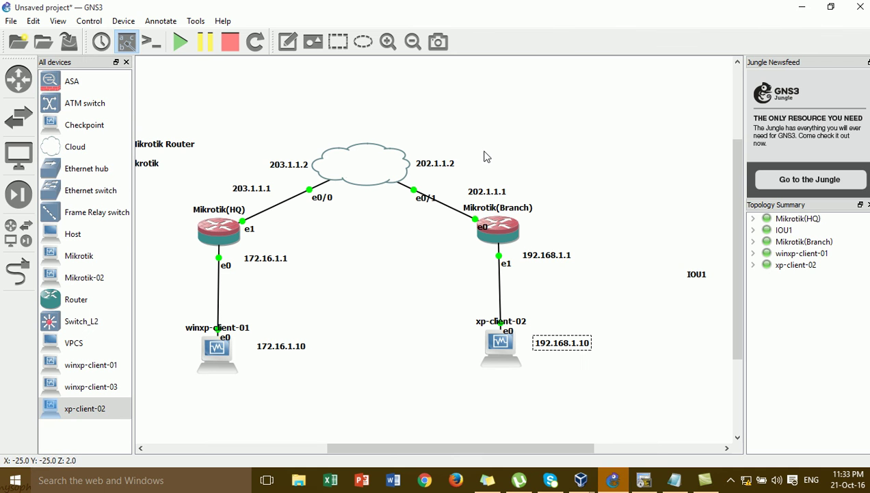
pyautogui.moveTo(484, 157); pyautogui.dragTo(547, 331)
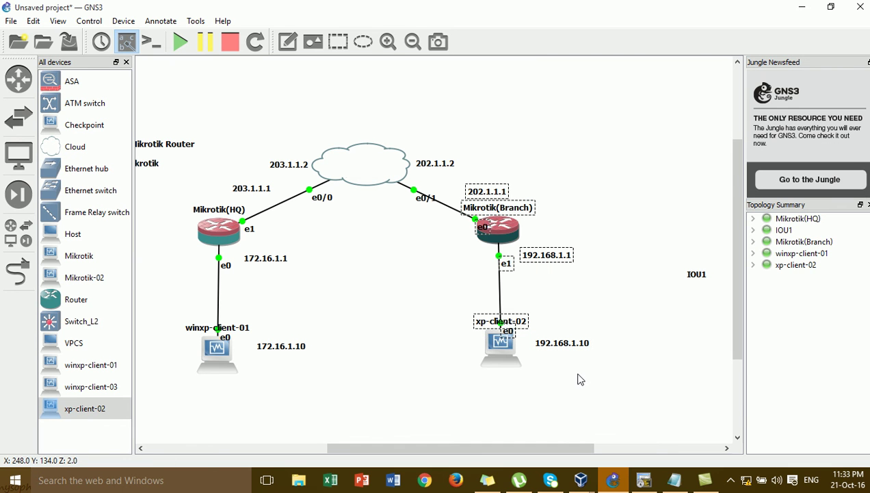
pyautogui.moveTo(581, 480)
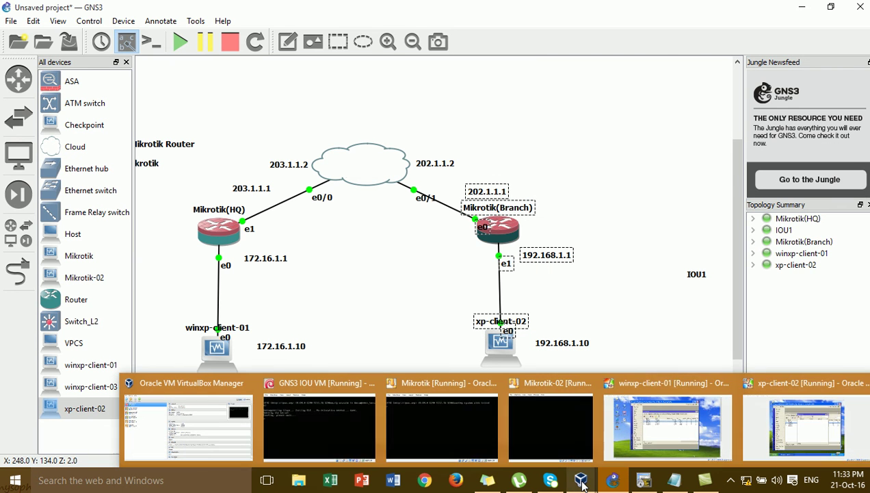
pyautogui.click(802, 405)
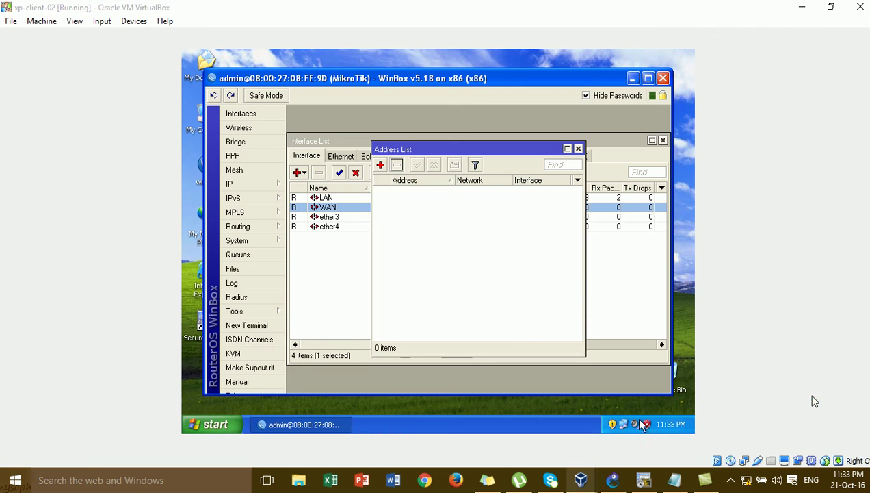
pyautogui.click(381, 167)
pyautogui.write('192.16')
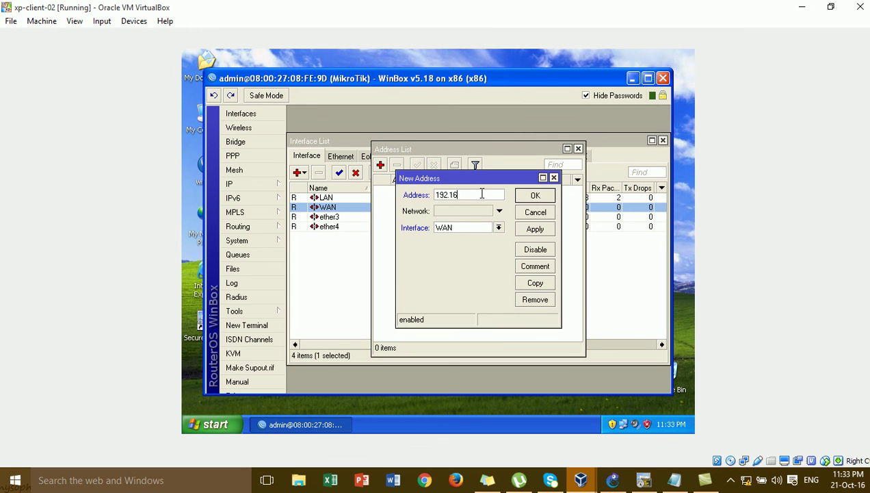
pyautogui.write('8.1.1/24')
pyautogui.click(499, 228)
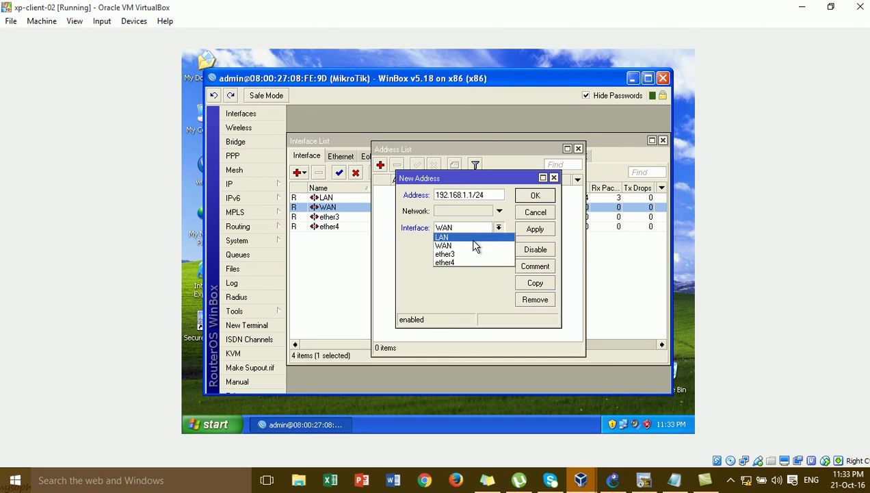
pyautogui.click(470, 237)
pyautogui.click(534, 232)
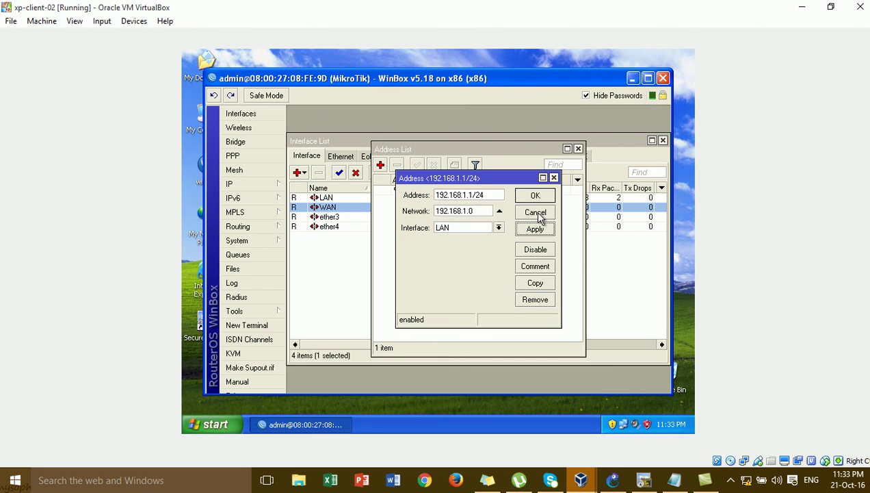
pyautogui.click(537, 198)
# - Add the address 202.1.1.1/24 on the Branch router's WAN interface, close the address list and minimize WinBox
pyautogui.click(381, 165)
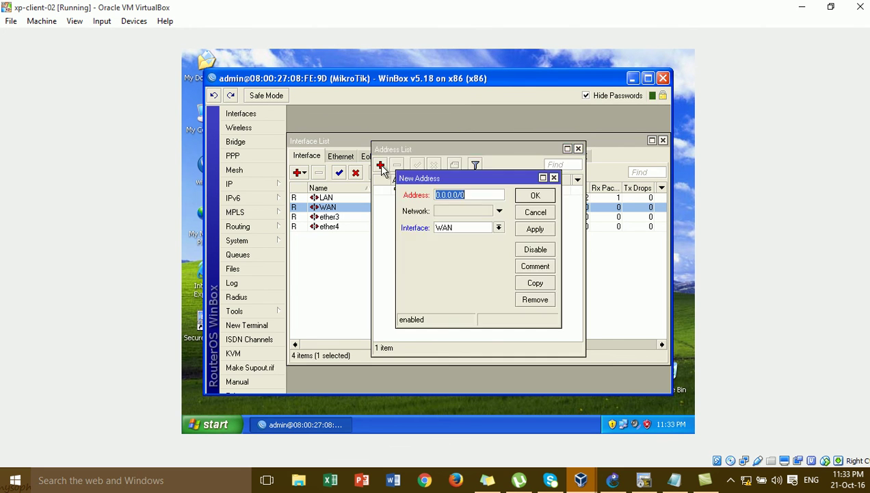
pyautogui.write('1')
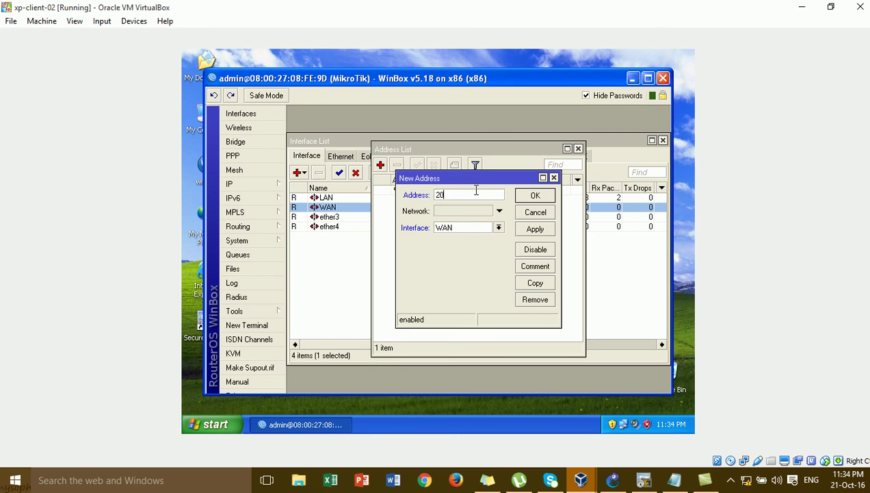
pyautogui.press('BackSpace')
pyautogui.write('2.1.1.1')
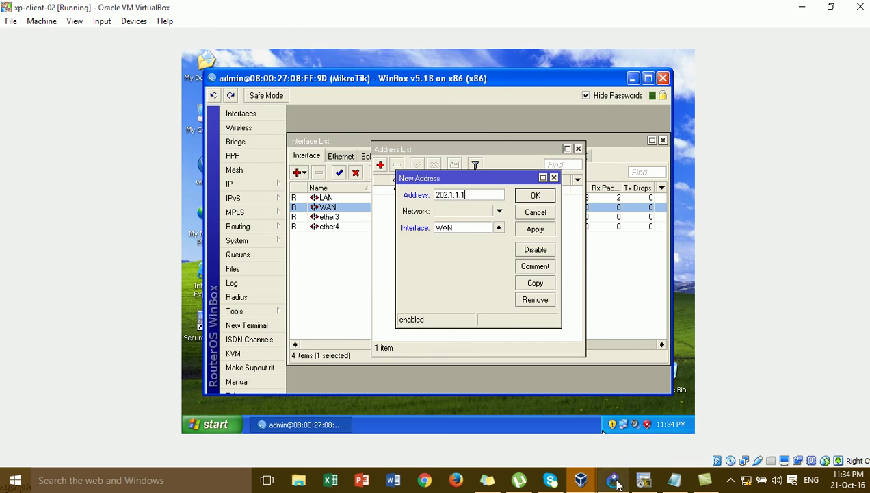
pyautogui.click(618, 483)
pyautogui.click(618, 482)
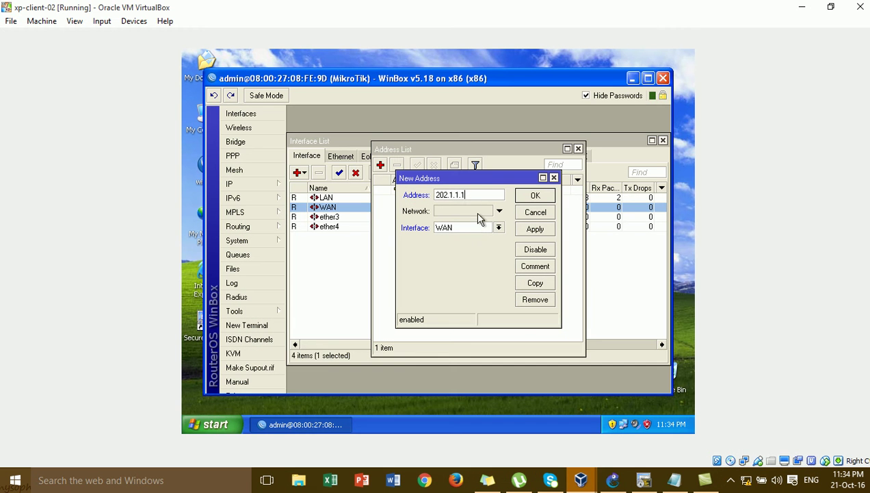
pyautogui.write('/24')
pyautogui.click(535, 231)
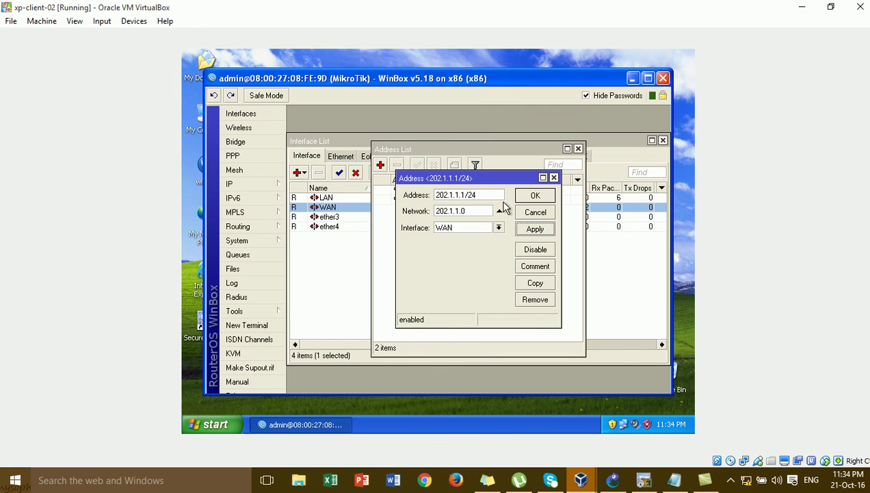
pyautogui.click(537, 197)
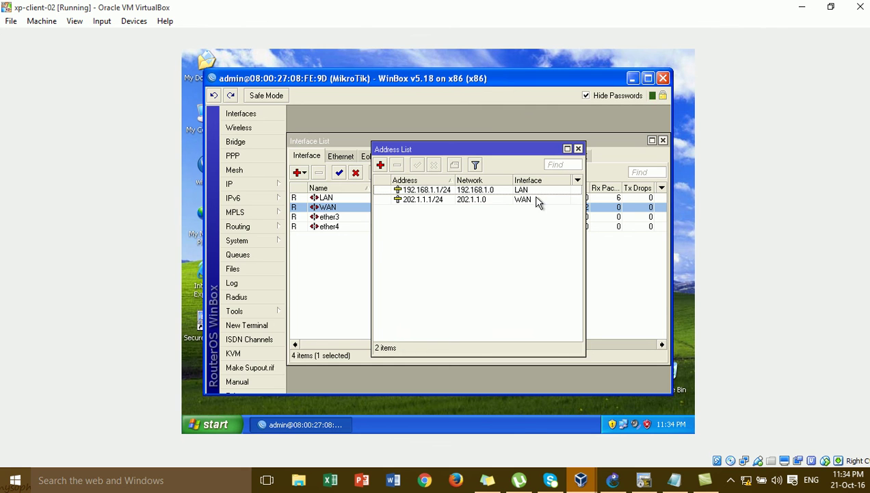
pyautogui.click(578, 149)
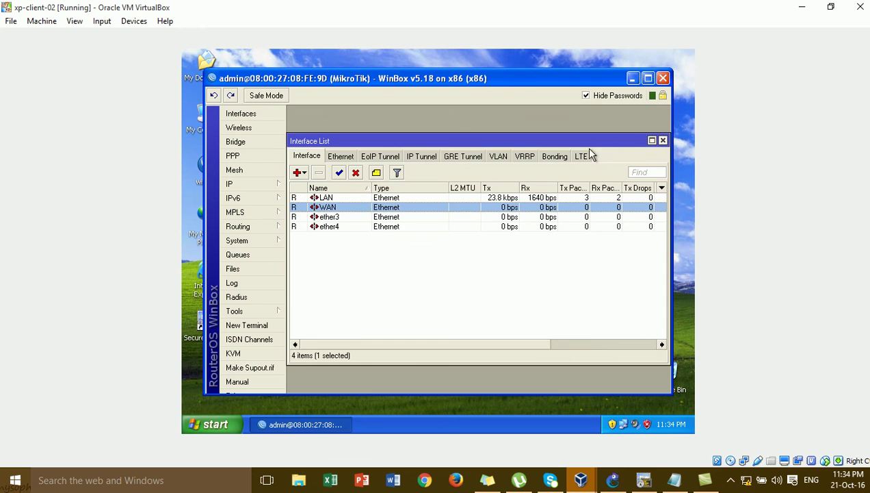
pyautogui.click(632, 79)
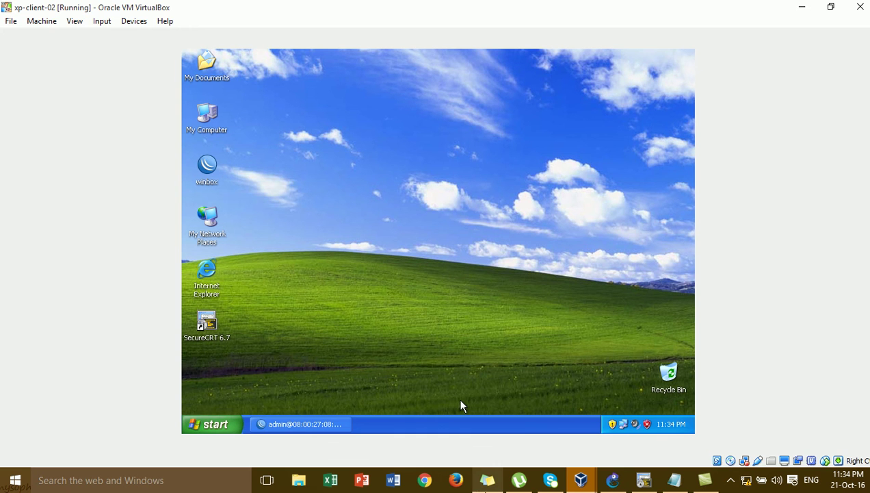
# - Switch to GNS3 and add the note "2-Configure Static Route From HQ to Branch" aligned below the first numbered note
pyautogui.click(670, 483)
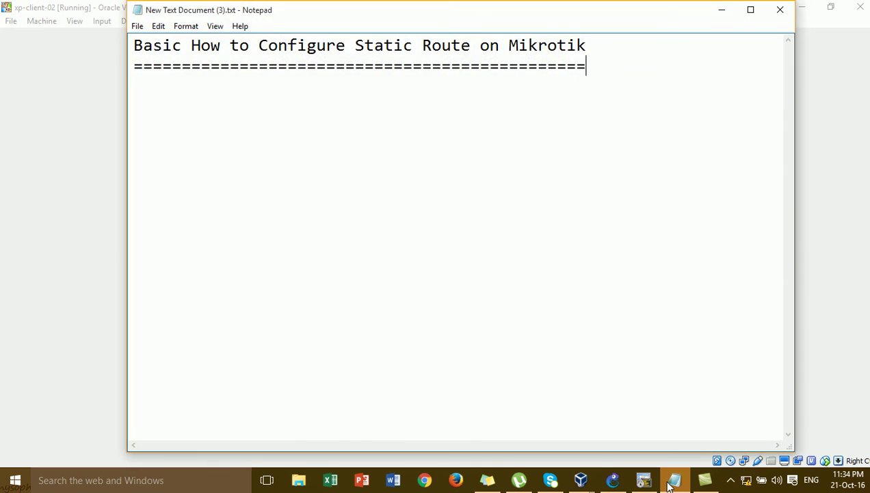
pyautogui.click(670, 483)
pyautogui.click(622, 483)
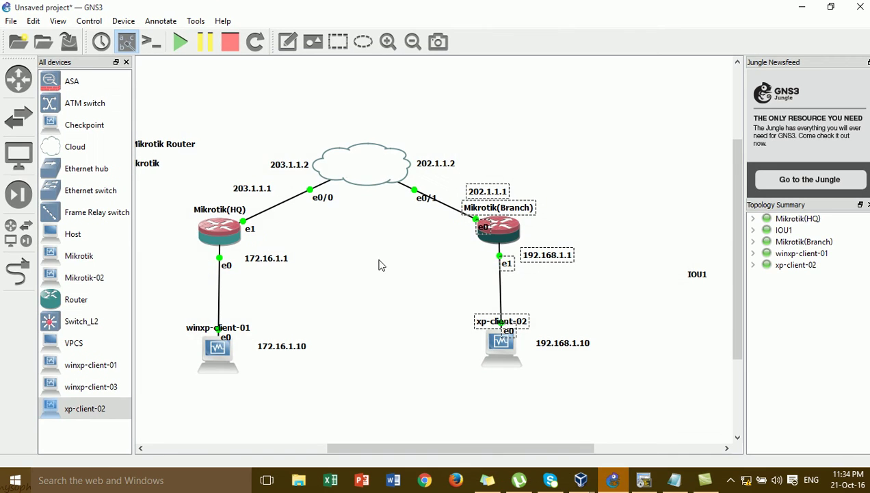
pyautogui.moveTo(423, 452); pyautogui.dragTo(320, 451)
pyautogui.click(287, 42)
pyautogui.click(199, 193)
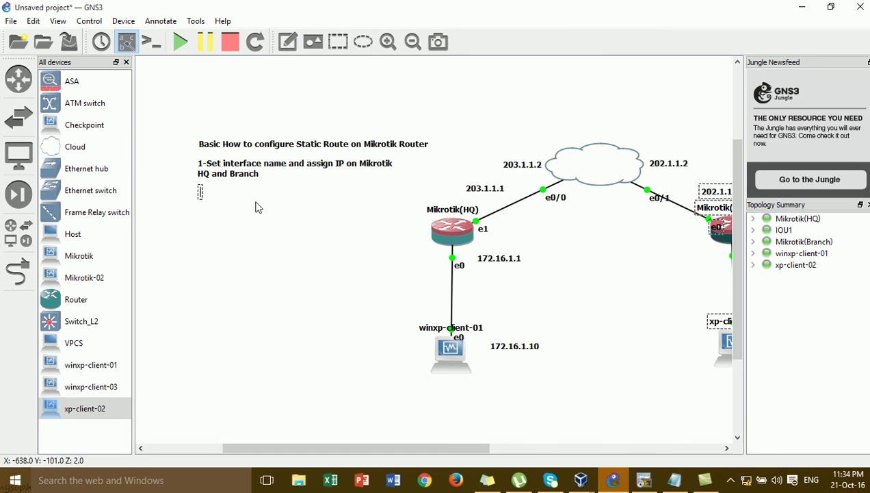
pyautogui.write('2-')
pyautogui.write('0COnfigure')
pyautogui.press('BackSpace')
pyautogui.press('BackSpace')
pyautogui.press('BackSpace')
pyautogui.press('BackSpace')
pyautogui.press('BackSpace')
pyautogui.press('BackSpace')
pyautogui.press('BackSpace')
pyautogui.press('BackSpace')
pyautogui.write('on')
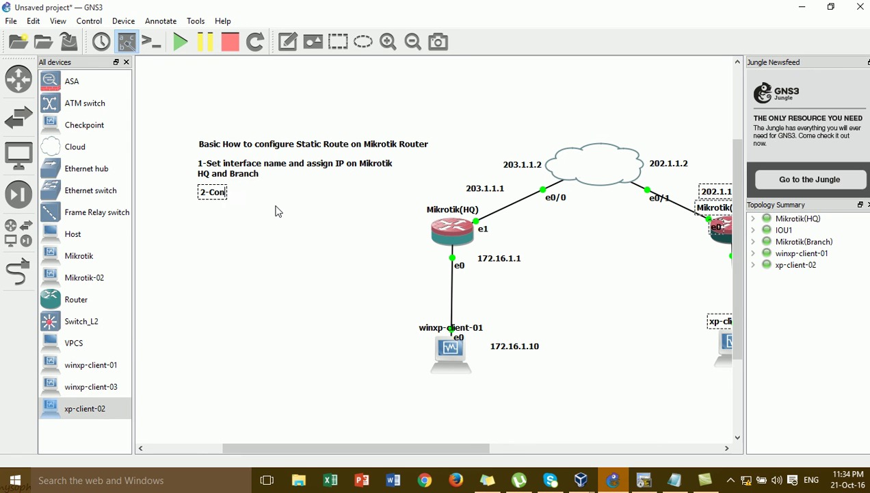
pyautogui.write('figure St')
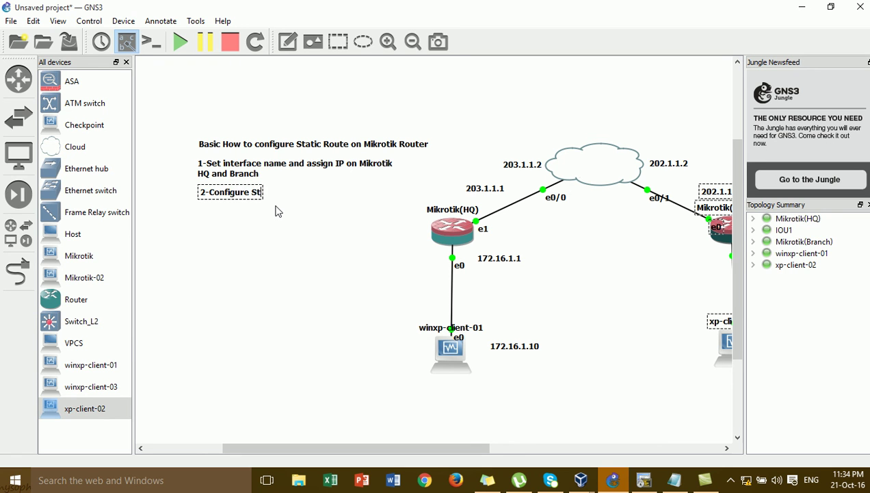
pyautogui.write('atic Router')
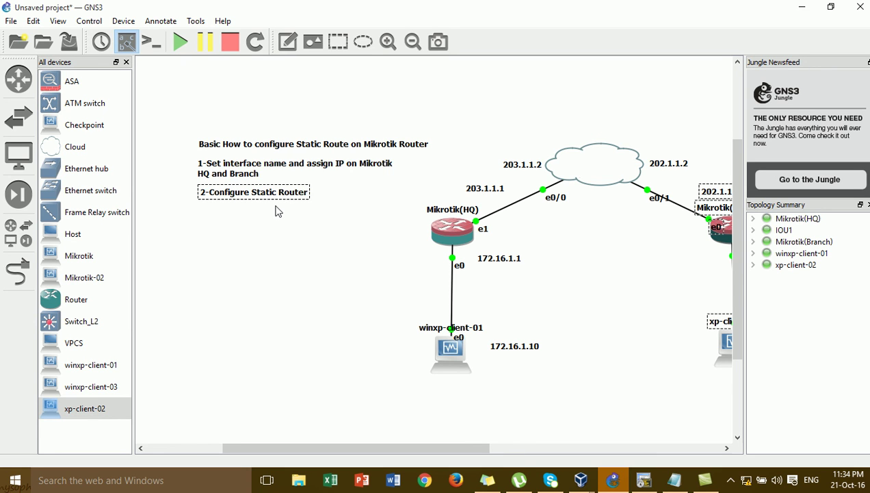
pyautogui.press('BackSpace')
pyautogui.write(' From HQ')
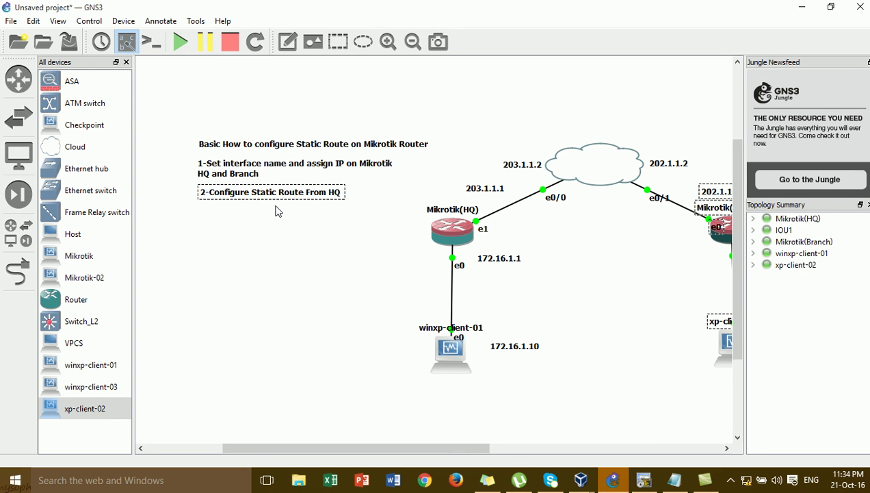
pyautogui.write(' to Branch')
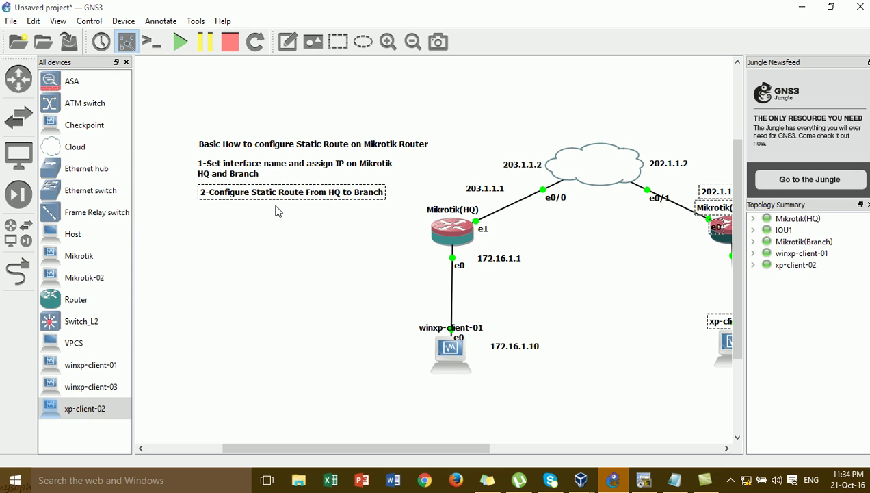
pyautogui.click(284, 249)
pyautogui.moveTo(281, 190); pyautogui.dragTo(275, 194)
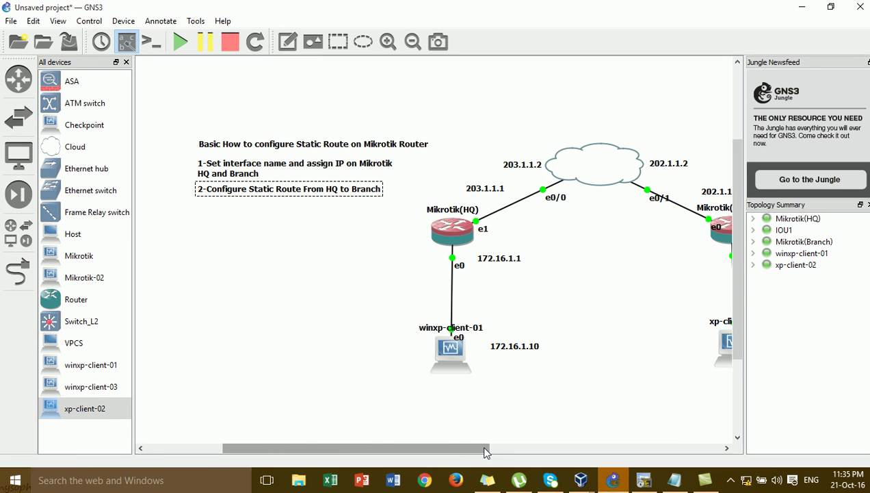
# - Examine the HQ client and the Branch client with their addresses in the topology
pyautogui.moveTo(484, 451); pyautogui.dragTo(513, 447)
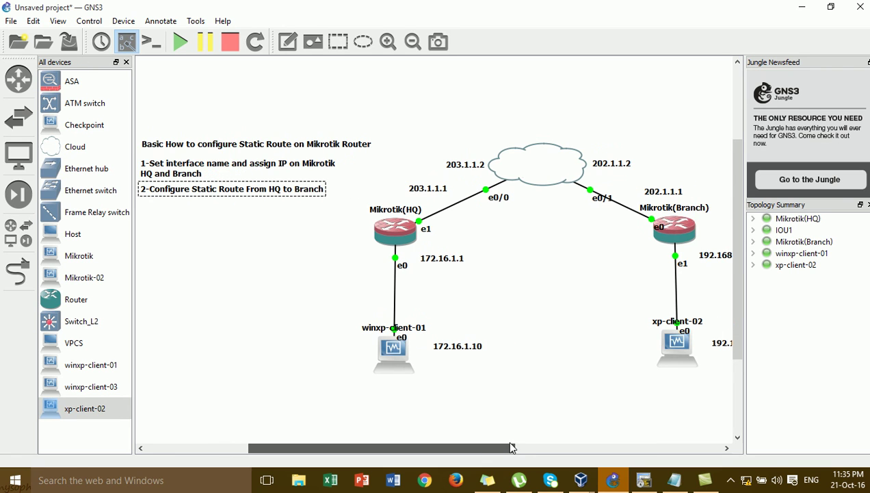
pyautogui.moveTo(349, 322); pyautogui.dragTo(463, 380)
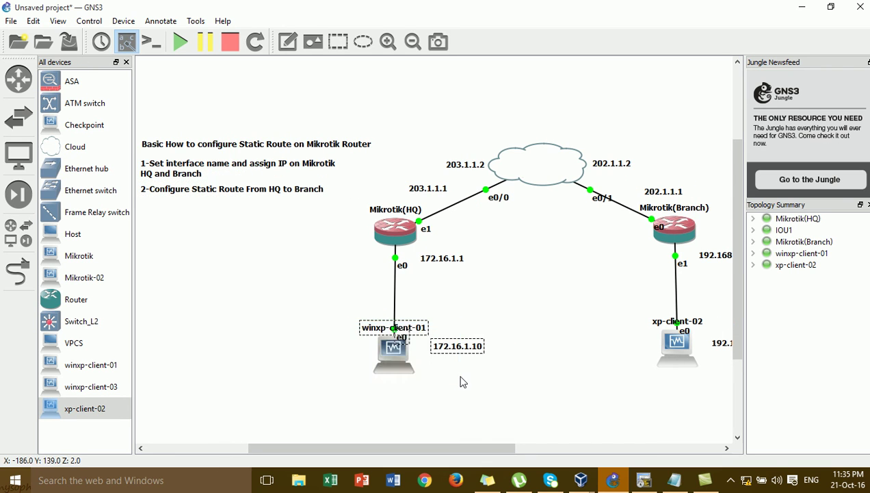
pyautogui.click(638, 318)
pyautogui.moveTo(638, 319); pyautogui.dragTo(699, 362)
pyautogui.moveTo(349, 323); pyautogui.dragTo(446, 390)
# - Switch to the winxp-client-01 virtual machine, minimize WinBox and open a command prompt by running cmd
pyautogui.moveTo(590, 490)
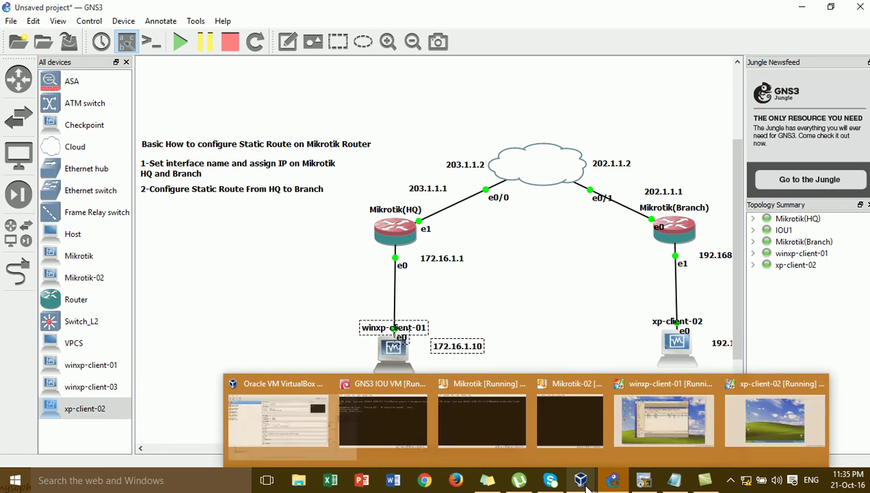
pyautogui.click(612, 425)
pyautogui.click(613, 62)
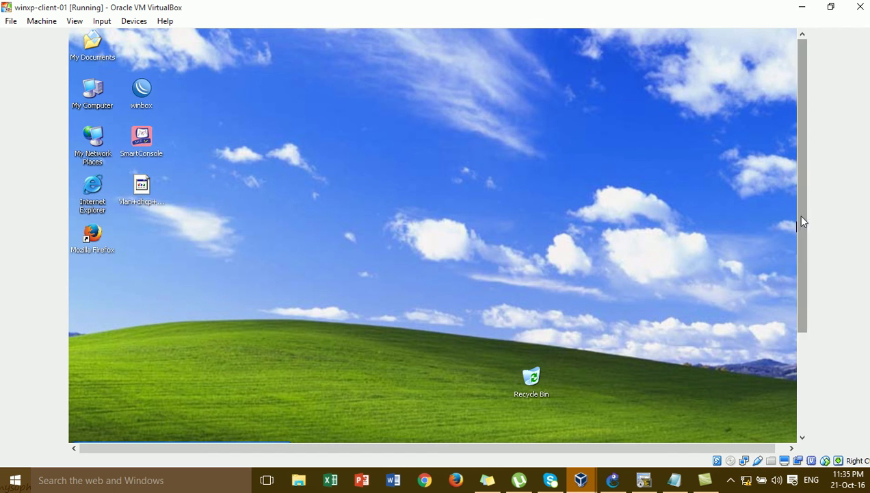
pyautogui.moveTo(802, 220); pyautogui.dragTo(802, 295)
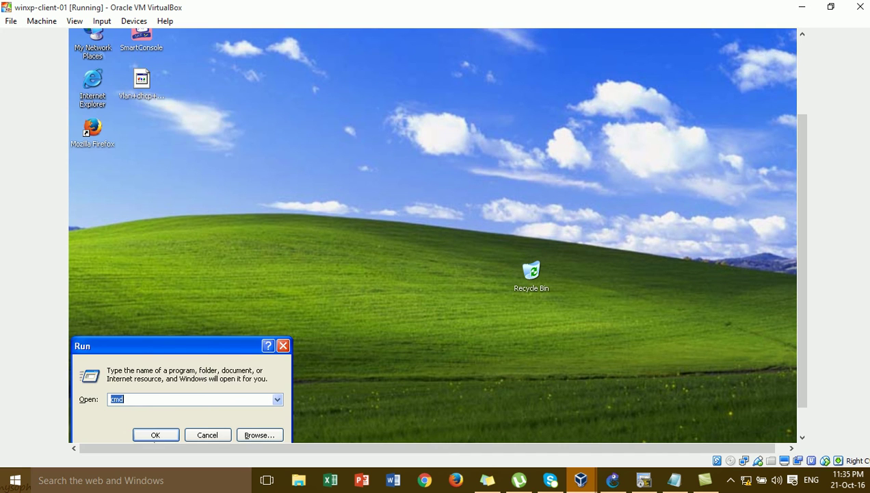
pyautogui.click(156, 434)
pyautogui.moveTo(805, 271); pyautogui.dragTo(797, 197)
# - Change to the root directory and ping the Branch client at 192.168.1.10 from the HQ client
pyautogui.write('cd\\')
pyautogui.press('Return')
pyautogui.press('Return')
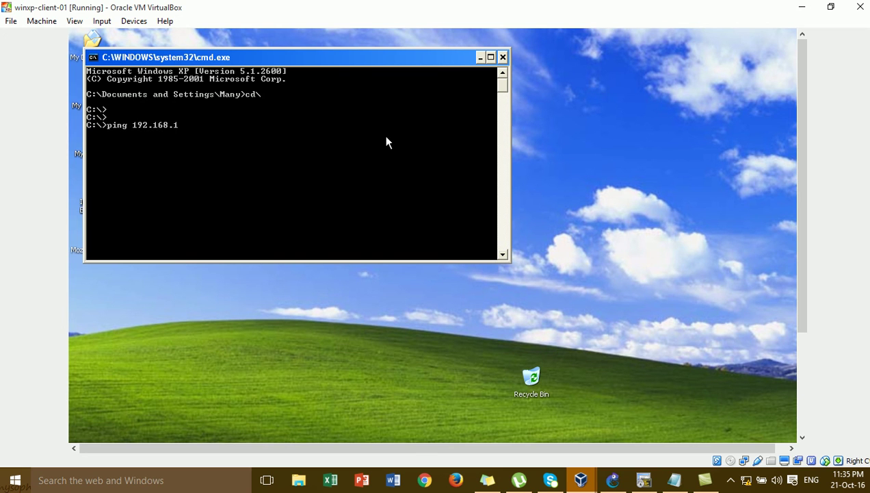
pyautogui.press('Return')
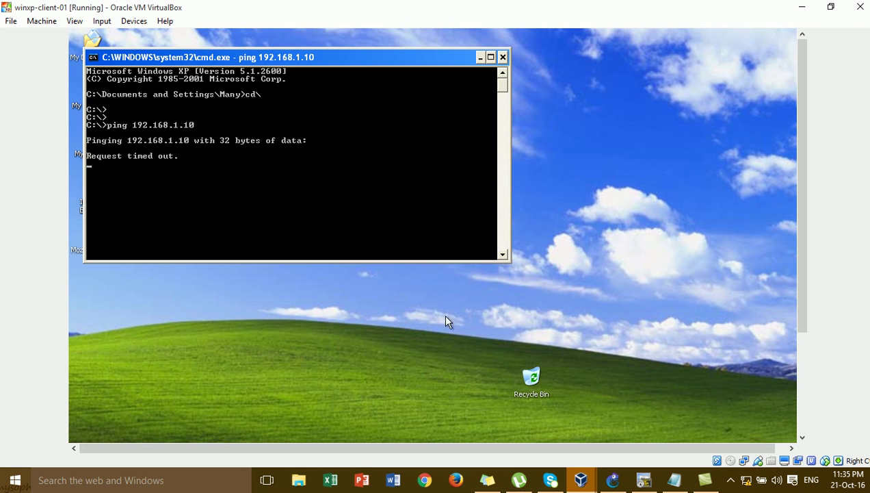
# - Switch to the xp-client-02 virtual machine, open a command prompt with cmd and start a continuous ping to 172.16.1.10
pyautogui.moveTo(590, 482)
pyautogui.click(779, 411)
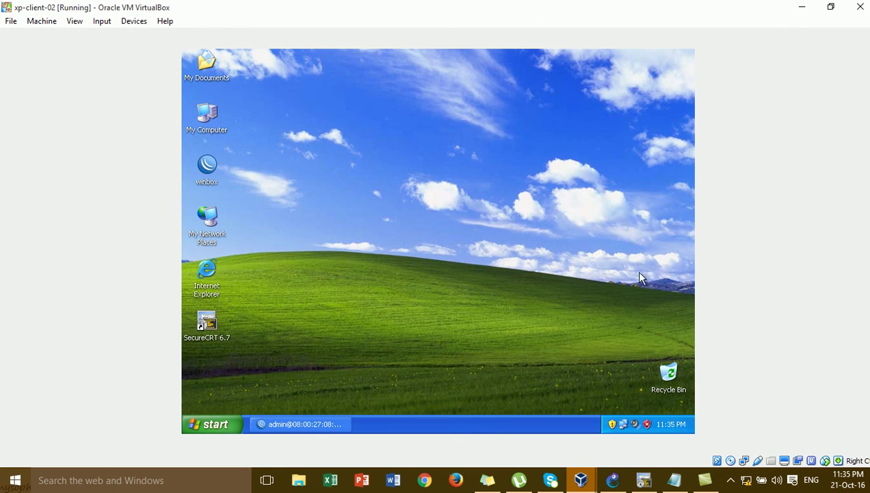
pyautogui.press('super+r')
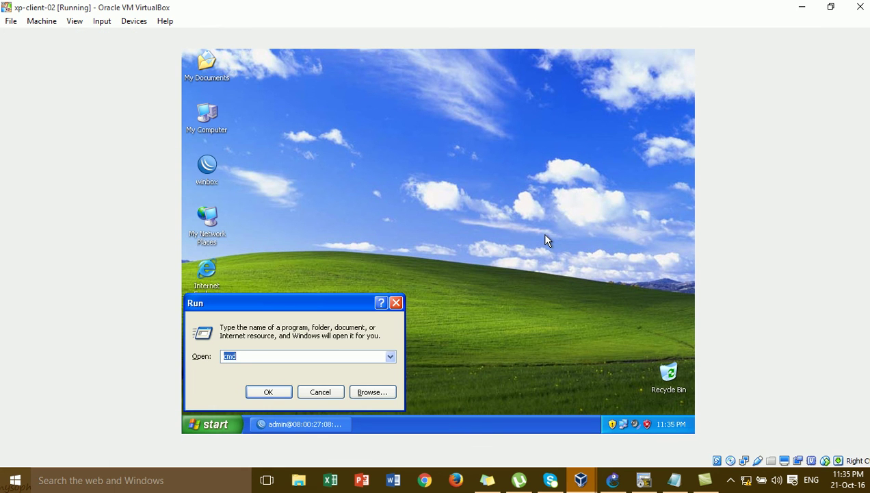
pyautogui.press('Return')
pyautogui.press('Return')
pyautogui.press('Return')
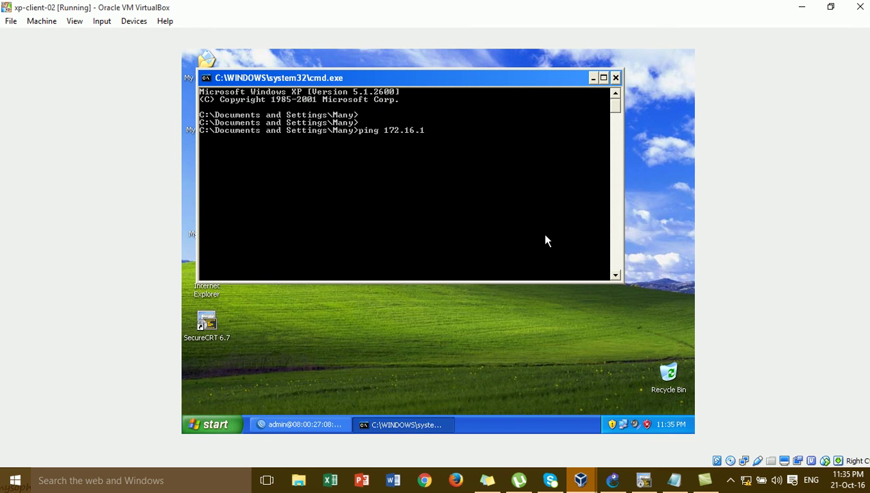
pyautogui.write('ping 172.16.1.10 -t')
pyautogui.press('Return')
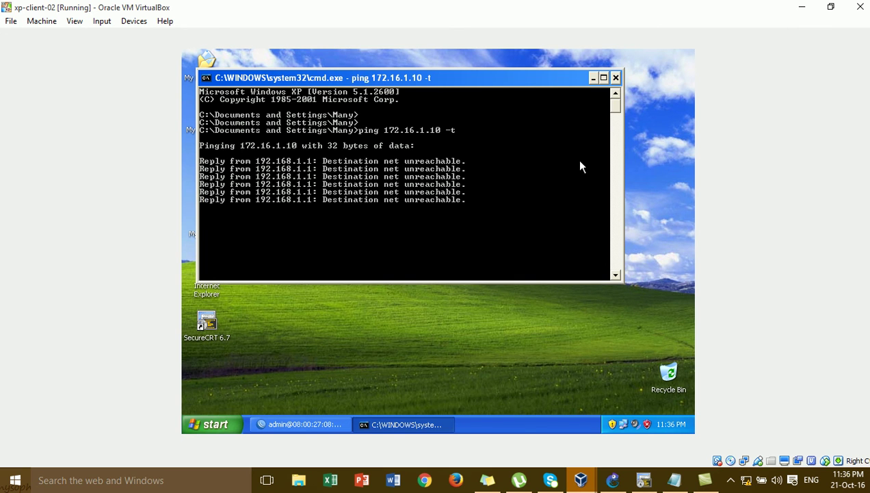
# - Switch to the winxp-client-01 virtual machine and start a continuous ping to the Branch client at 192.168.1.10
pyautogui.moveTo(581, 479)
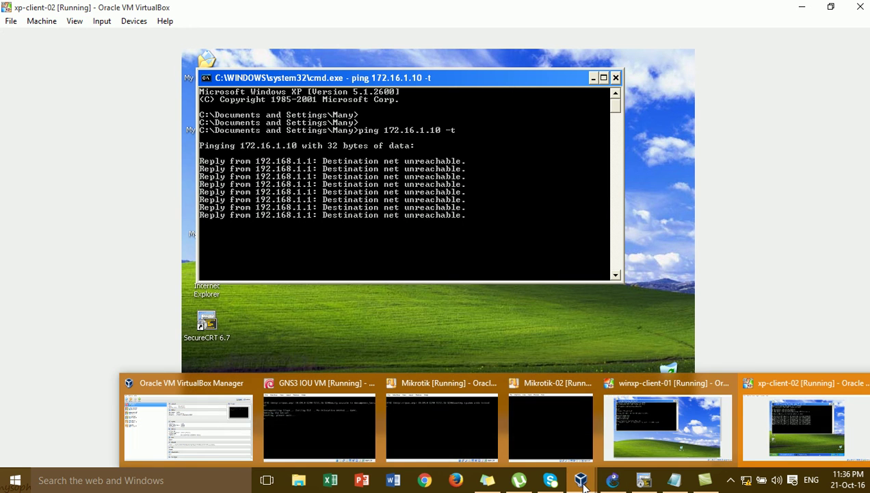
pyautogui.click(684, 417)
pyautogui.press('Up')
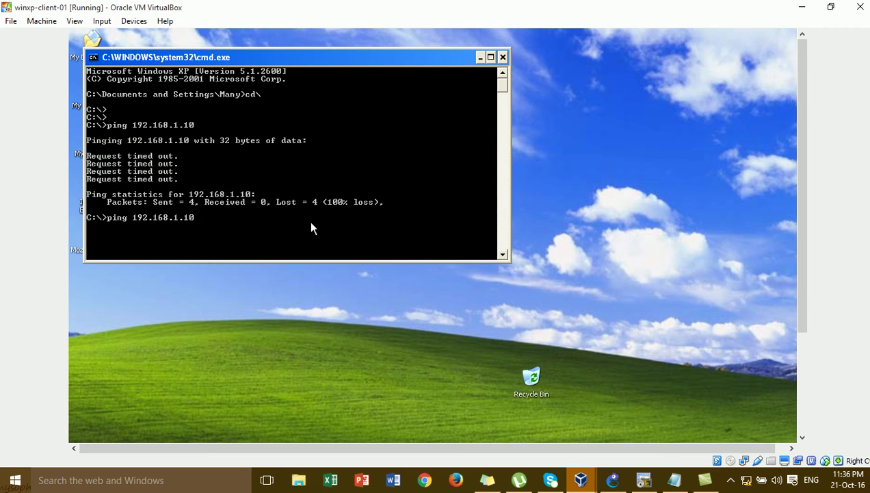
pyautogui.write('-t')
pyautogui.press('Return')
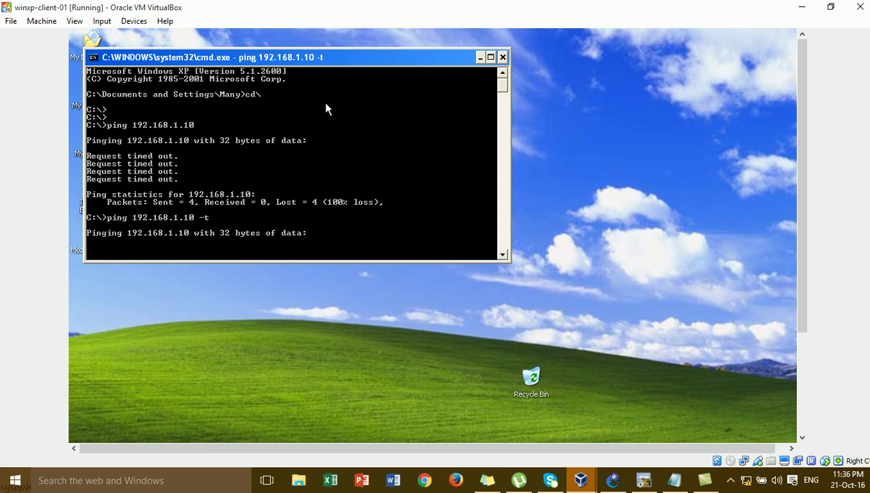
# - Minimize the HQ client's command prompt and restore the WinBox session of the HQ router
pyautogui.moveTo(341, 59); pyautogui.dragTo(418, 63)
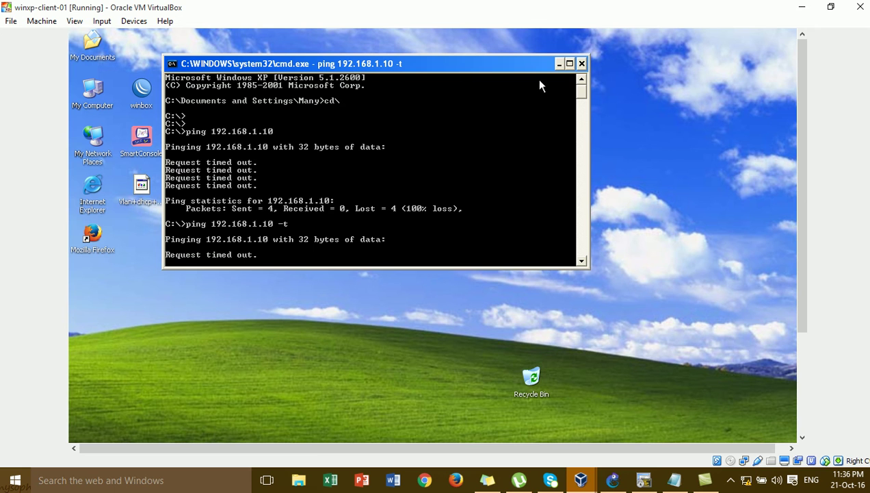
pyautogui.click(560, 63)
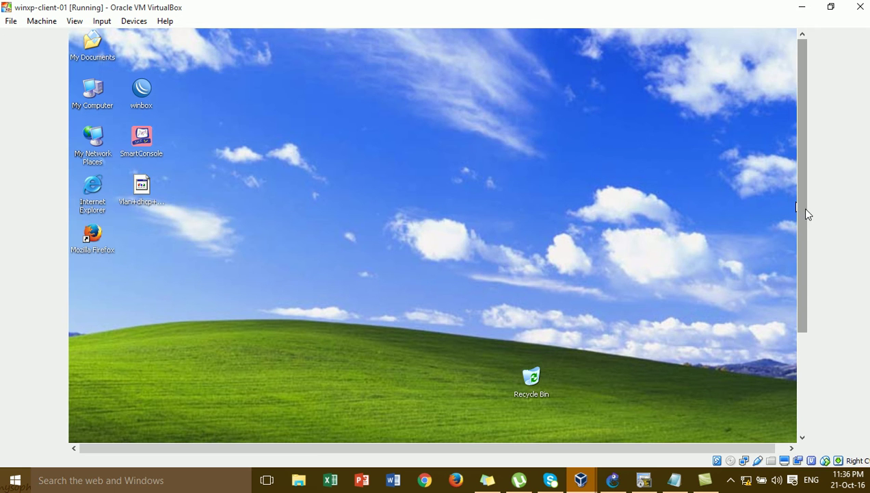
pyautogui.moveTo(804, 212); pyautogui.dragTo(807, 351)
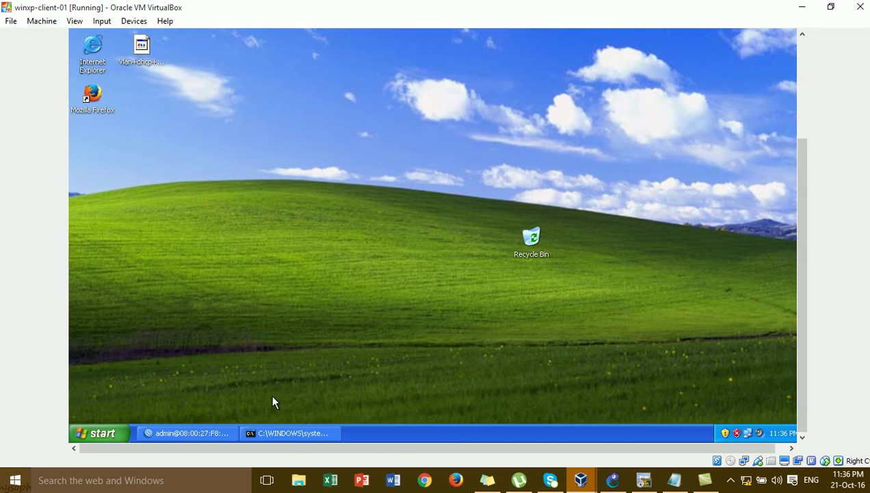
pyautogui.click(222, 434)
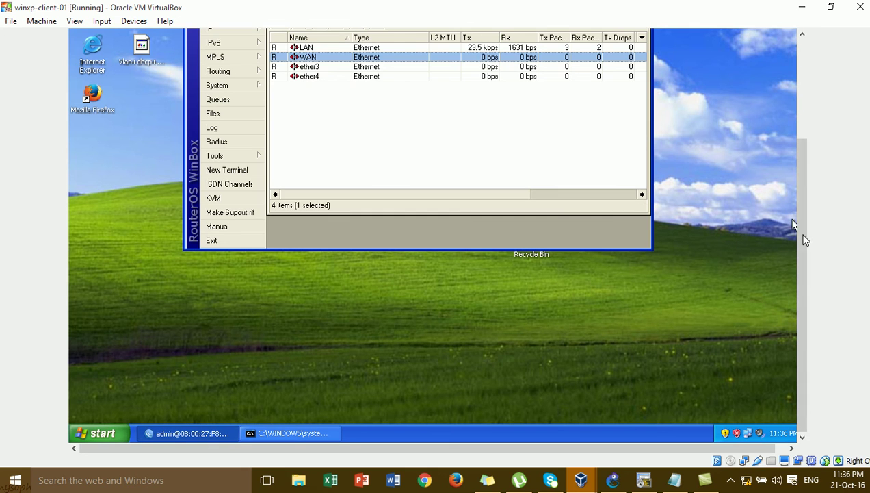
pyautogui.moveTo(805, 240); pyautogui.dragTo(795, 134)
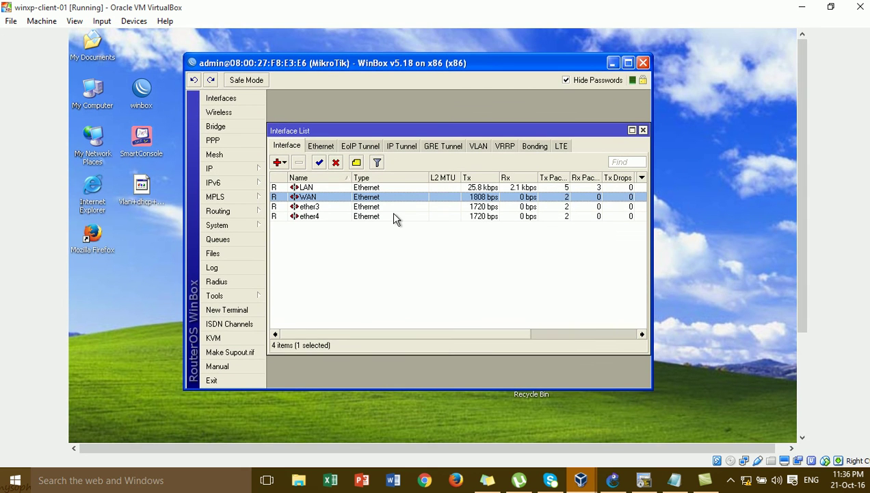
pyautogui.click(364, 260)
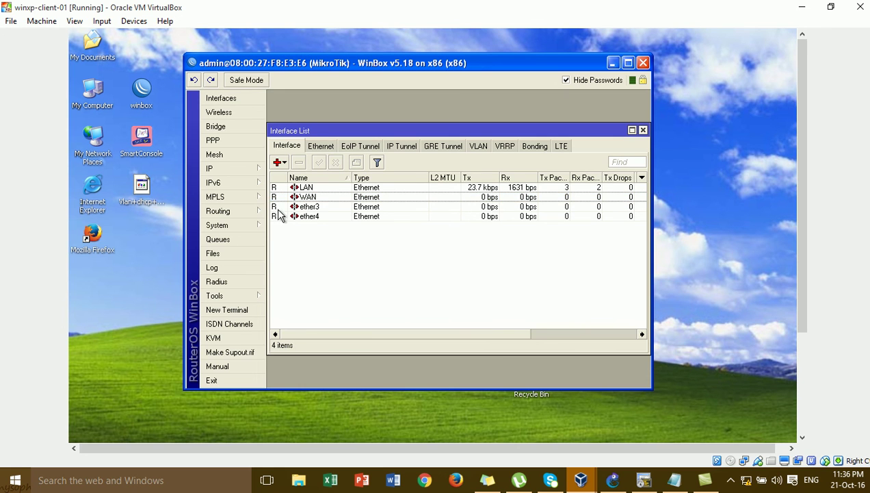
# - Open the HQ router's IP route list and start a new route with destination 192.168.1.0/24, activating its gateway entry
pyautogui.click(239, 172)
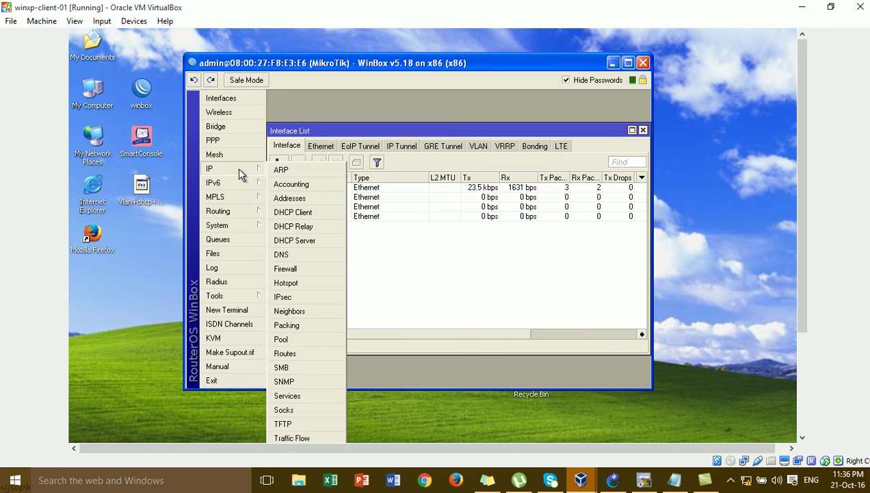
pyautogui.click(298, 353)
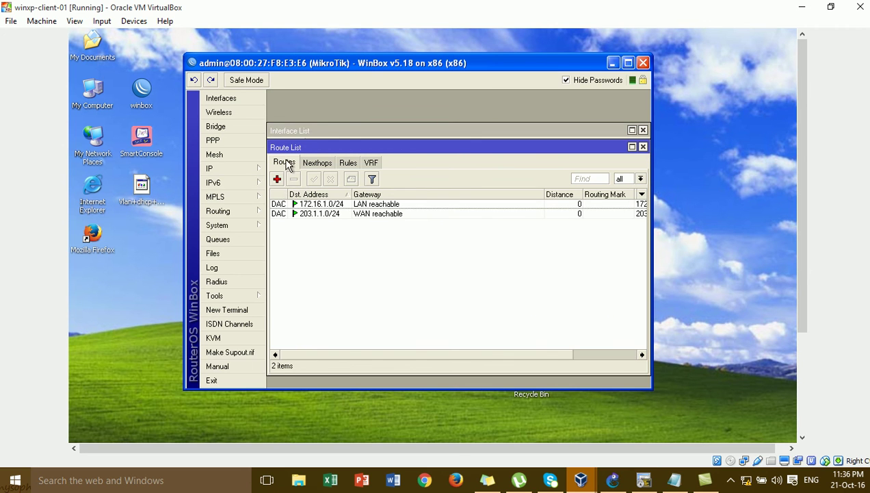
pyautogui.click(277, 179)
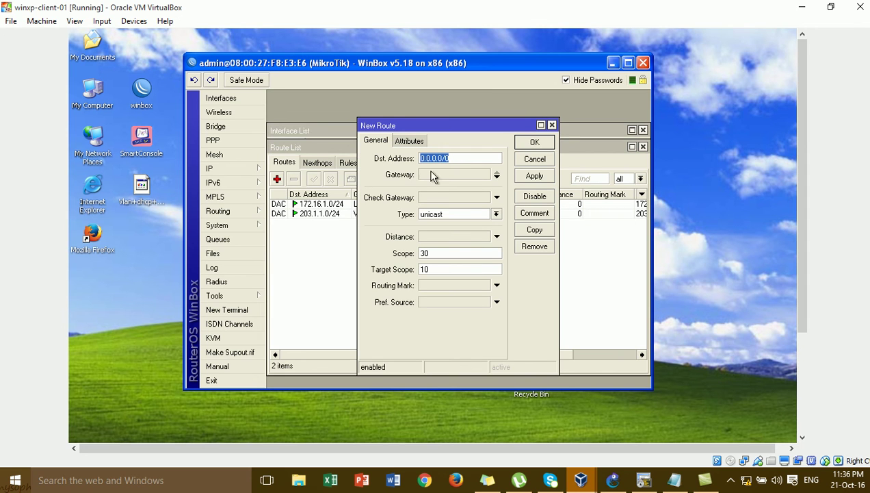
pyautogui.moveTo(454, 158); pyautogui.dragTo(390, 158)
pyautogui.write('192.168.1.0/24')
pyautogui.click(455, 174)
pyautogui.doubleClick(457, 174)
# - Switch to GNS3 and examine the HQ and Branch sites and the next-hop address beside the HQ side of the cloud
pyautogui.click(612, 479)
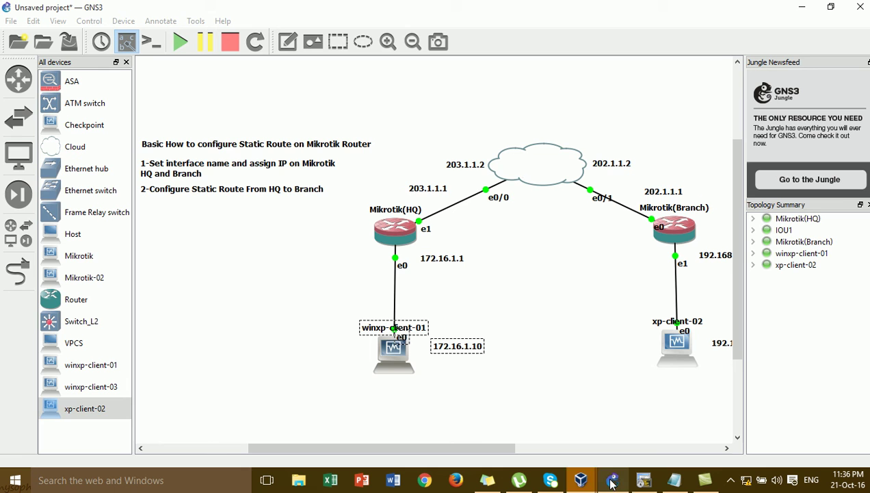
pyautogui.moveTo(359, 198); pyautogui.dragTo(423, 356)
pyautogui.moveTo(646, 194); pyautogui.dragTo(686, 383)
pyautogui.moveTo(643, 248); pyautogui.dragTo(722, 301)
pyautogui.moveTo(499, 449); pyautogui.dragTo(536, 450)
pyautogui.moveTo(529, 274); pyautogui.dragTo(676, 350)
pyautogui.click(478, 245)
pyautogui.moveTo(376, 139); pyautogui.dragTo(396, 173)
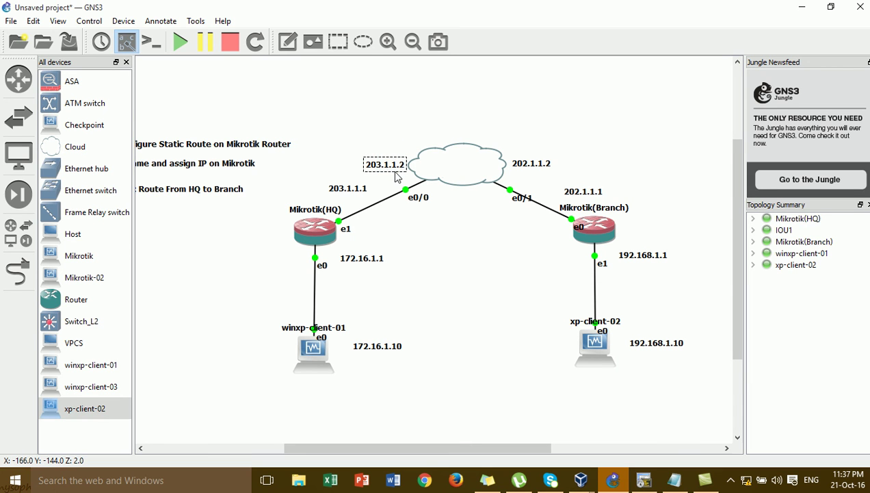
pyautogui.moveTo(375, 126); pyautogui.dragTo(399, 168)
pyautogui.click(446, 259)
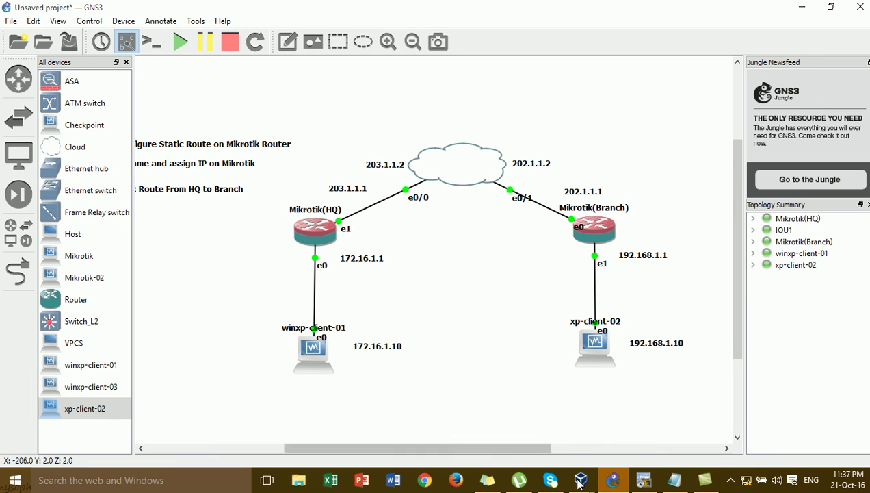
# - Add the note "192.168.1.0" between the Branch router and xp-client-02 in the topology
pyautogui.click(288, 42)
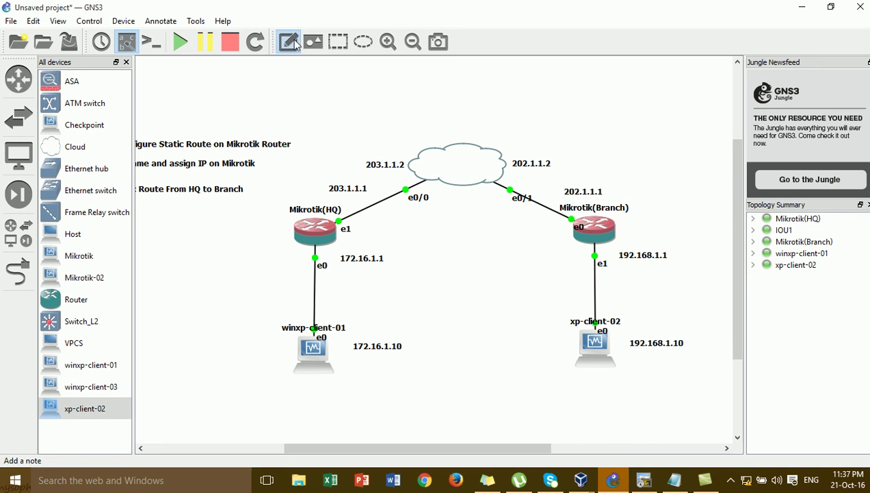
pyautogui.click(628, 287)
pyautogui.write('19')
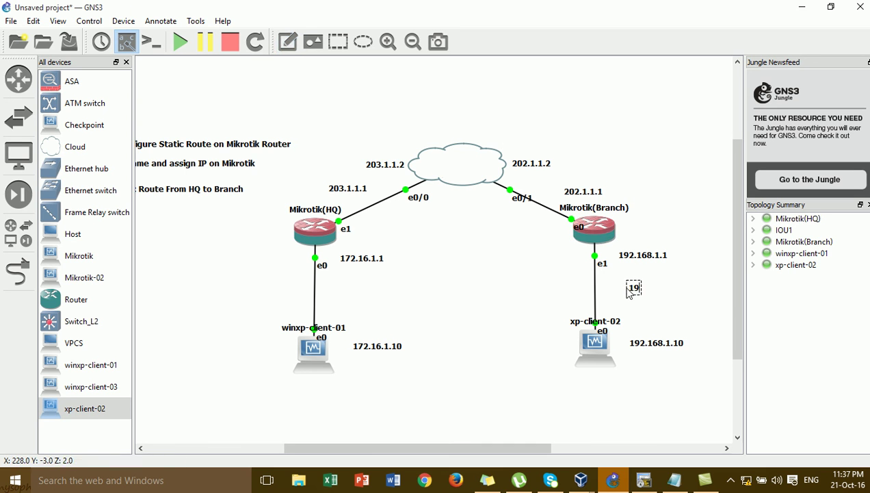
pyautogui.write('2.168.1.0')
pyautogui.click(496, 271)
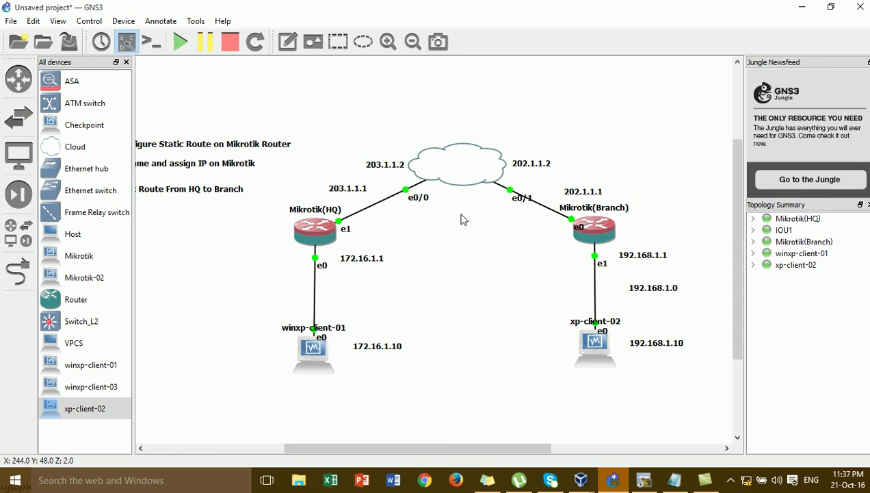
# - Add the note "172.16.1.0" between the HQ router and winxp-client-01 in the topology
pyautogui.click(290, 43)
pyautogui.click(347, 289)
pyautogui.write('172.16.1.10')
pyautogui.press('BackSpace')
pyautogui.press('BackSpace')
pyautogui.write('0')
pyautogui.click(414, 323)
# - Examine the HQ and Branch networks, the cloud and the HQ router's next-hop address in the topology
pyautogui.moveTo(256, 254); pyautogui.dragTo(369, 364)
pyautogui.moveTo(563, 252); pyautogui.dragTo(684, 362)
pyautogui.moveTo(264, 203); pyautogui.dragTo(390, 345)
pyautogui.click(497, 306)
pyautogui.moveTo(670, 206); pyautogui.dragTo(590, 340)
pyautogui.click(512, 302)
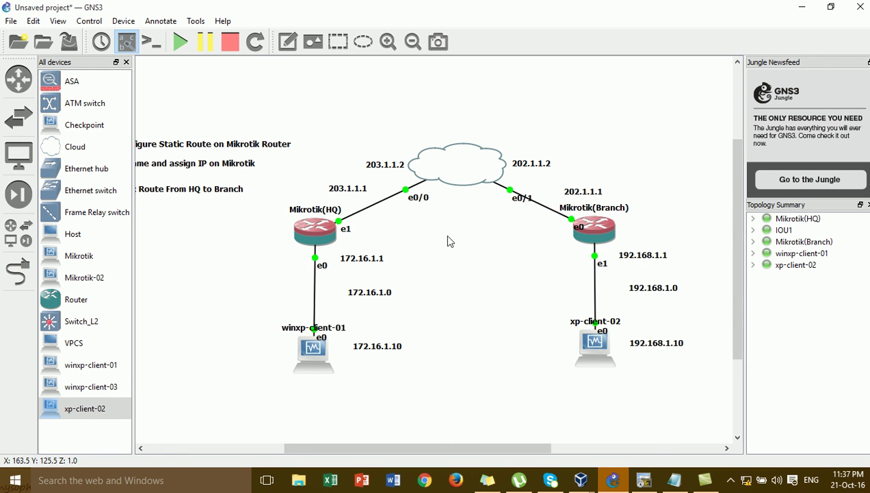
pyautogui.moveTo(365, 134); pyautogui.dragTo(393, 173)
pyautogui.click(477, 230)
pyautogui.moveTo(435, 84); pyautogui.dragTo(459, 187)
pyautogui.click(541, 363)
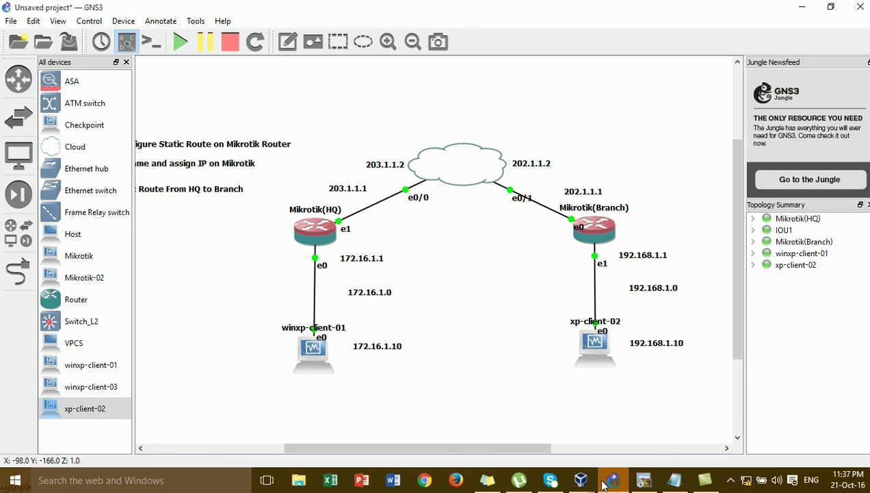
# - Return to winxp-client-01, set the new route's gateway to 203.1.1.2, and apply and confirm the route
pyautogui.moveTo(592, 483)
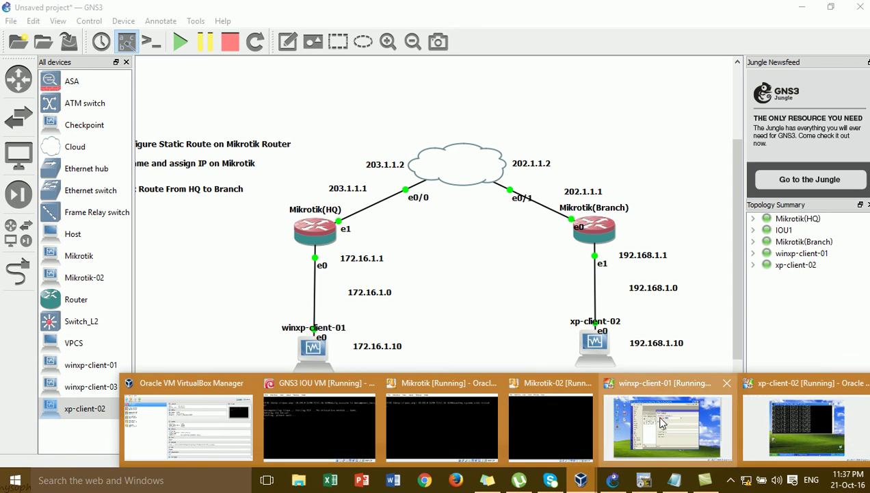
pyautogui.click(655, 420)
pyautogui.write('203.1.1.1')
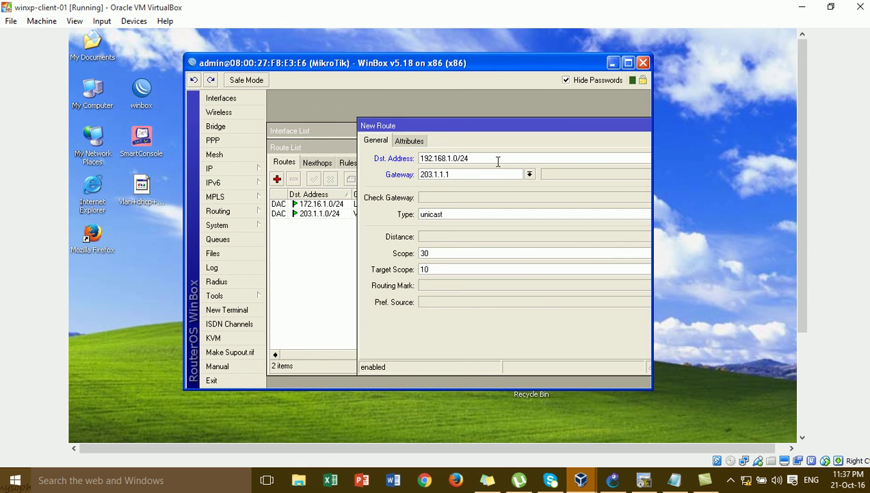
pyautogui.click(614, 482)
pyautogui.click(614, 483)
pyautogui.moveTo(488, 131); pyautogui.dragTo(312, 136)
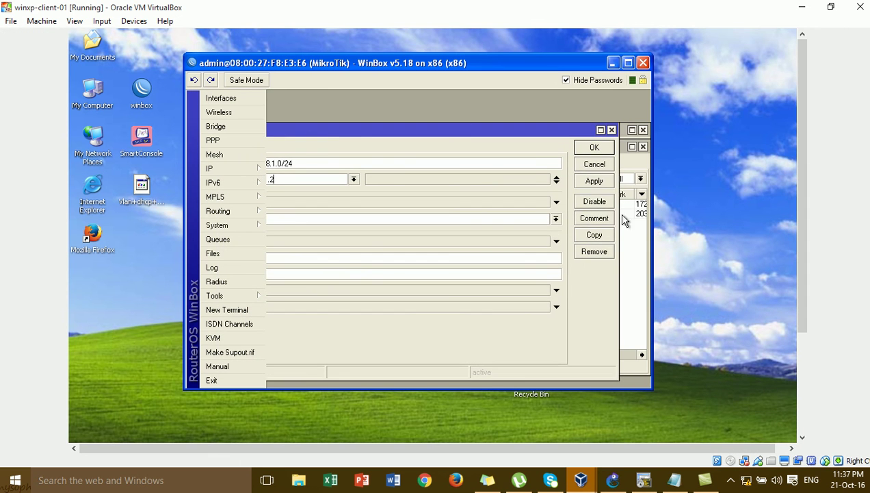
pyautogui.click(594, 182)
pyautogui.click(593, 149)
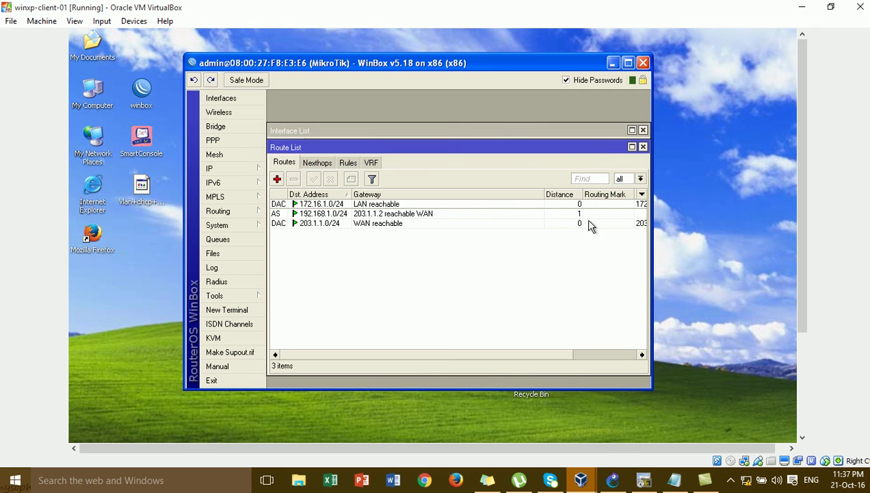
# - Switch to the xp-client-02 virtual machine, restore its WinBox session and open the Branch router's IP route list
pyautogui.moveTo(581, 480)
pyautogui.click(813, 415)
pyautogui.click(321, 424)
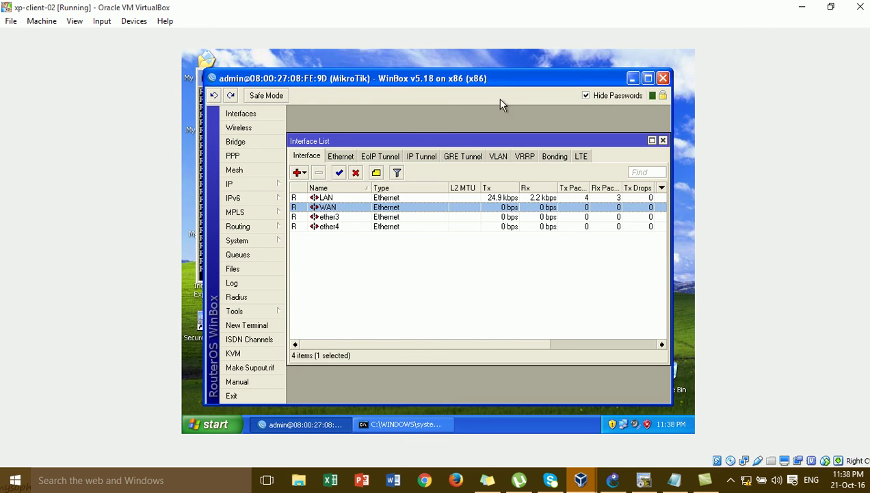
pyautogui.click(254, 185)
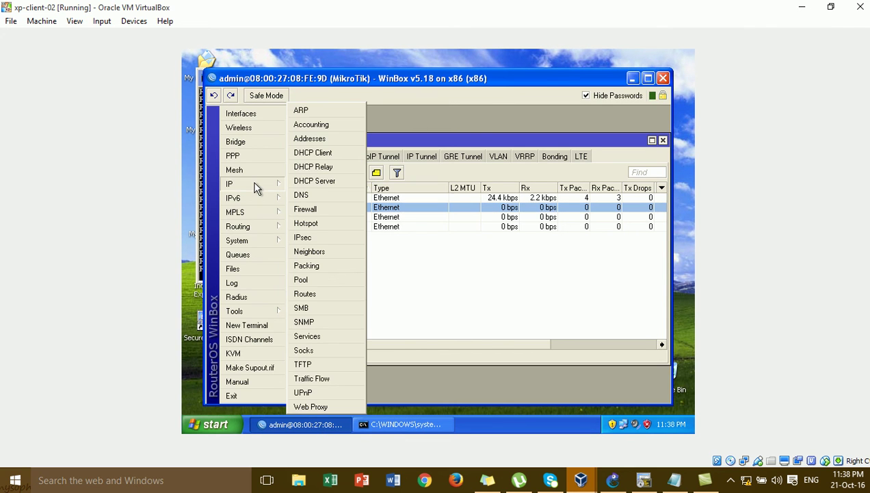
pyautogui.click(313, 293)
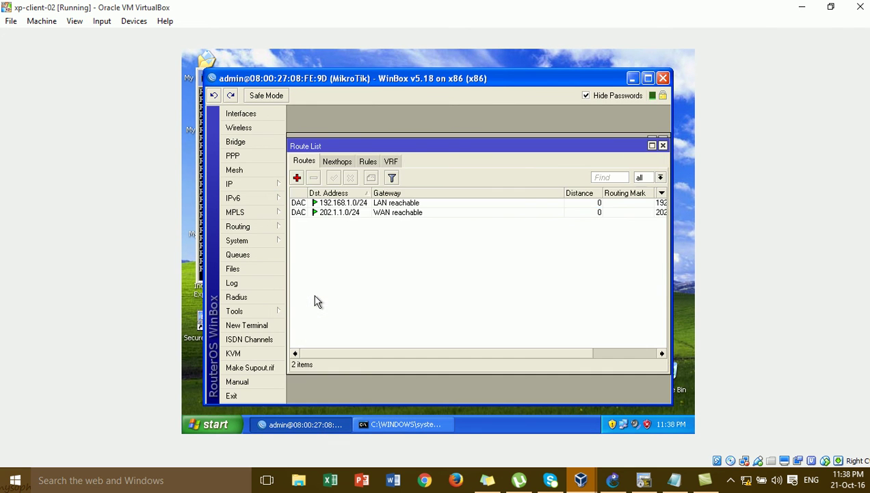
# - Start a new route on the Branch router with destination 172.16.1.0/24 and activate its gateway entry
pyautogui.click(297, 178)
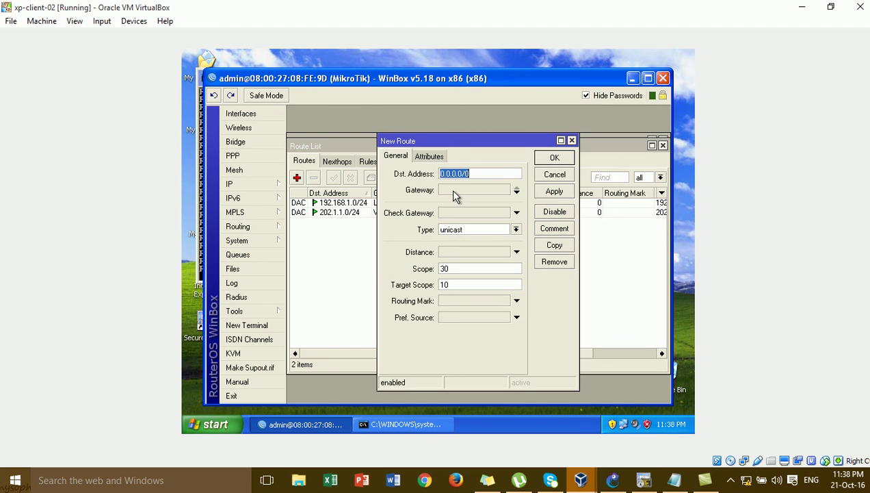
pyautogui.write('172.16.1.0/24')
pyautogui.click(468, 190)
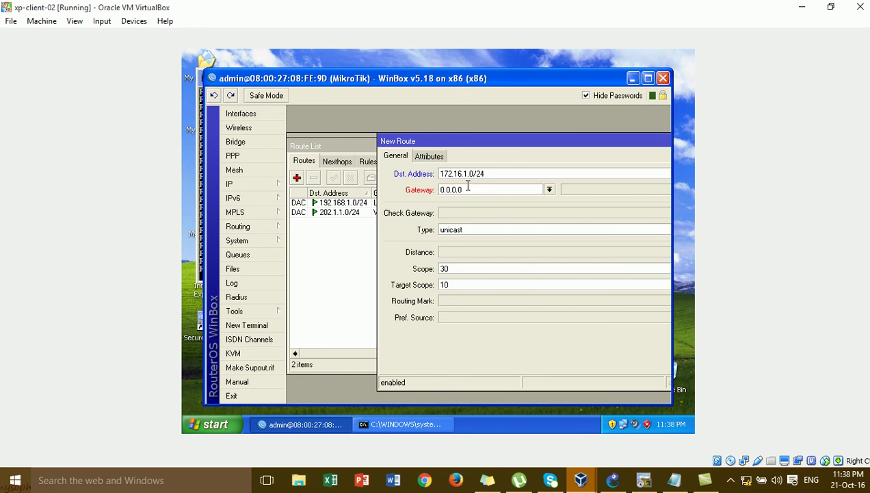
# - Check the Branch side addresses in the GNS3 topology, return to xp-client-02, and enter 202.1.1.1 as the new route's gateway
pyautogui.click(613, 480)
pyautogui.moveTo(532, 143); pyautogui.dragTo(544, 199)
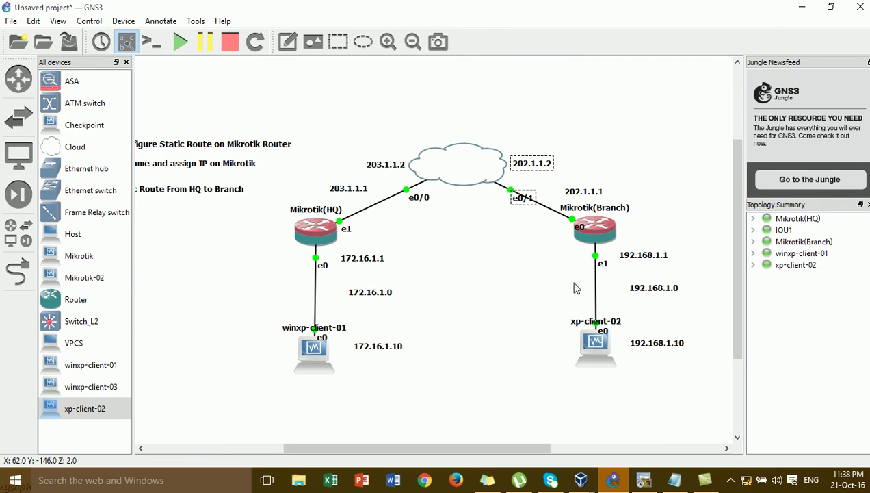
pyautogui.moveTo(581, 480)
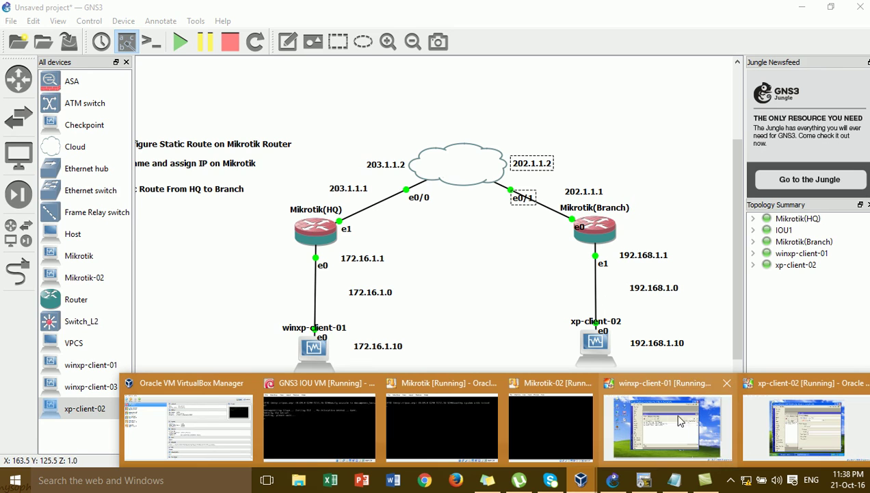
pyautogui.click(780, 423)
pyautogui.doubleClick(499, 190)
pyautogui.write('202.1.1.1')
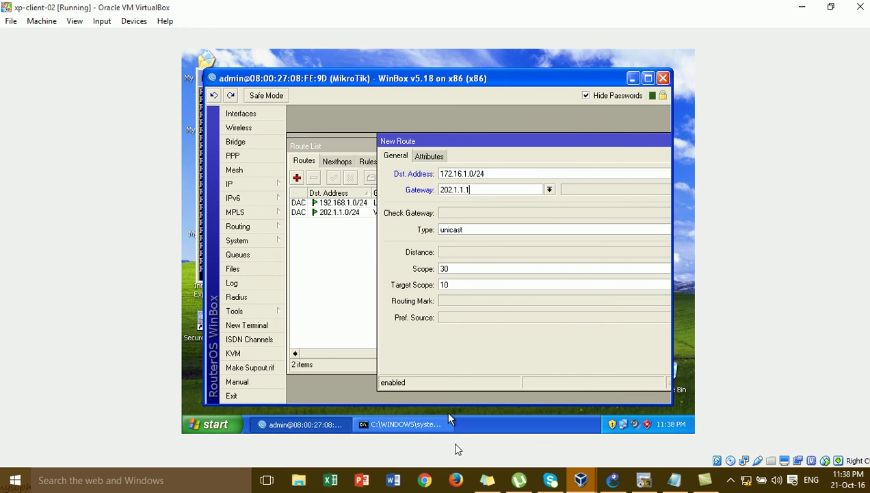
# - Recheck the topology, correct the new Branch route's gateway to 202.1.1.2, and apply and confirm the route
pyautogui.click(612, 481)
pyautogui.click(612, 481)
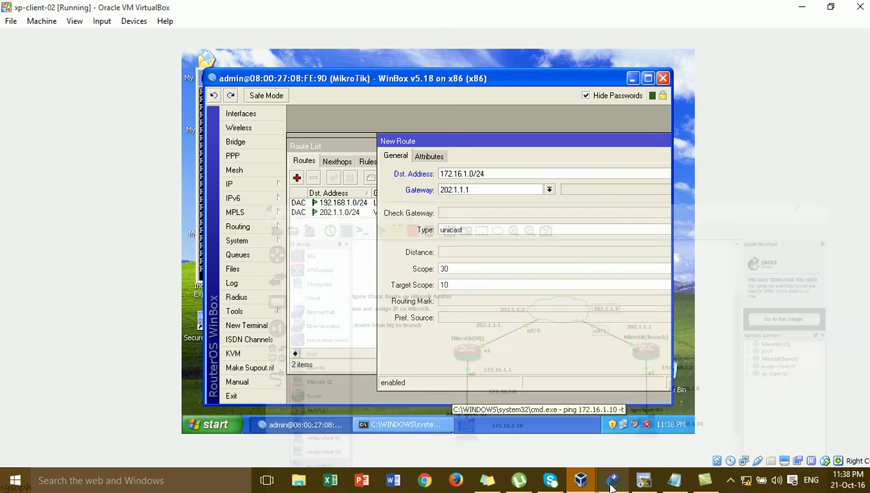
pyautogui.write('2')
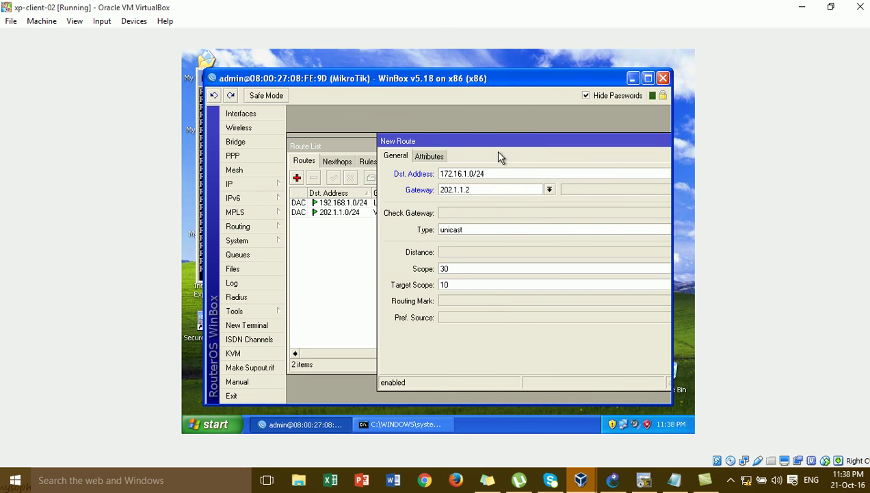
pyautogui.moveTo(502, 145); pyautogui.dragTo(346, 147)
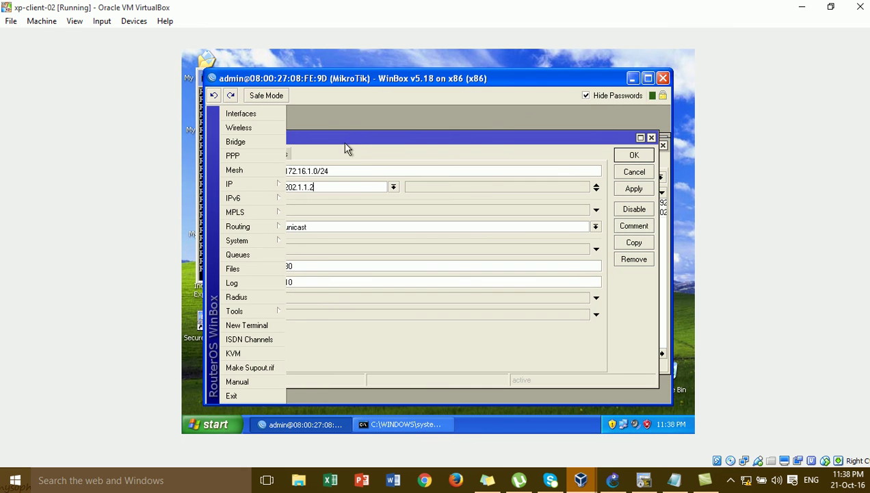
pyautogui.click(637, 192)
pyautogui.click(634, 156)
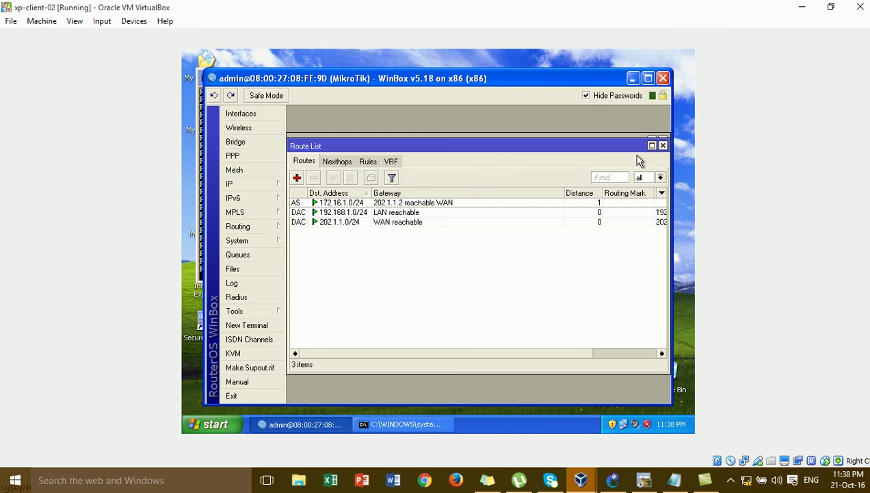
# - Minimize WinBox on xp-client-02, stop the running ping in the command prompt, and restart the continuous ping to 172.16.1.10
pyautogui.click(633, 78)
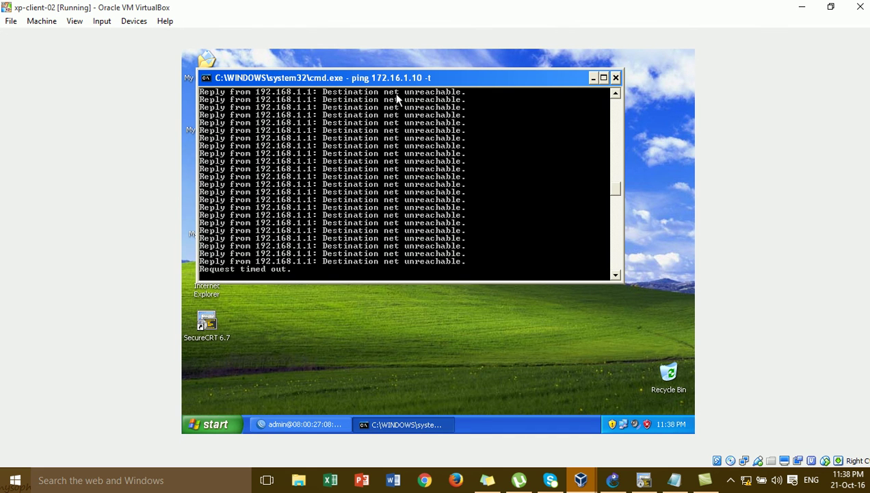
pyautogui.moveTo(406, 82); pyautogui.dragTo(453, 82)
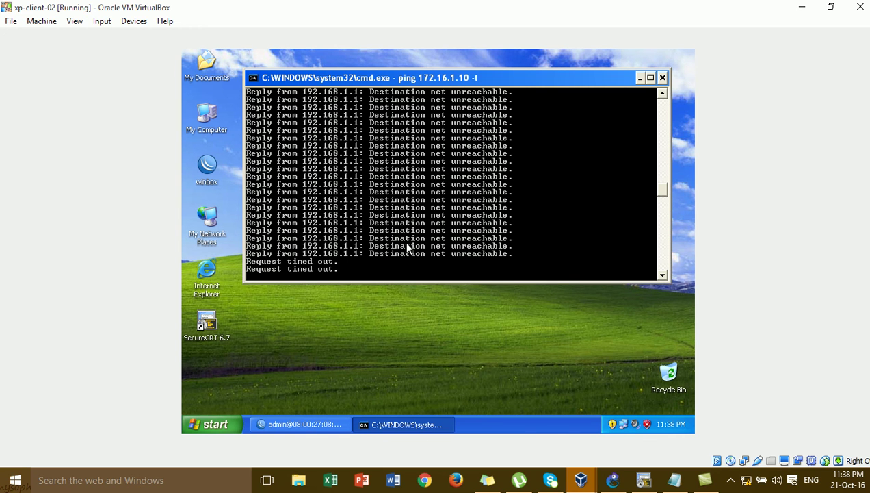
pyautogui.hotkey('ctrl', 'c')
pyautogui.press('Up')
pyautogui.press('Return')
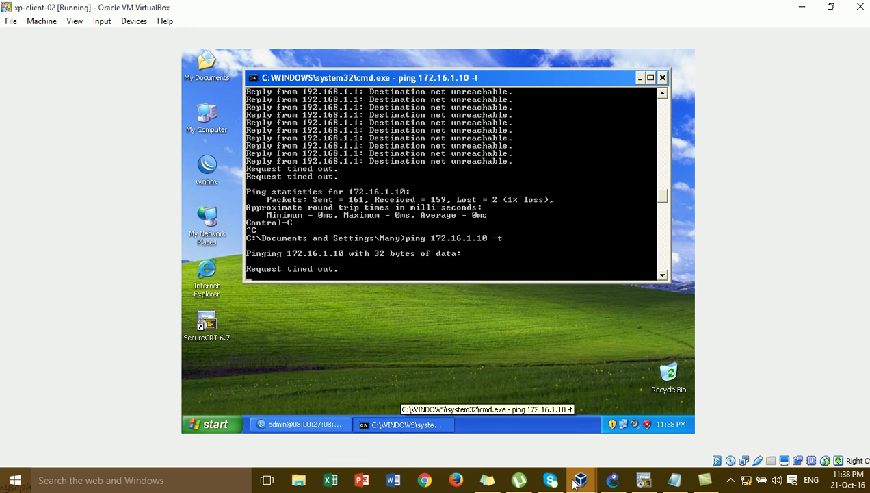
# - Switch to the winxp-client-01 virtual machine and open the HQ router's 192.168.1.0/24 static route to check its settings
pyautogui.moveTo(575, 484)
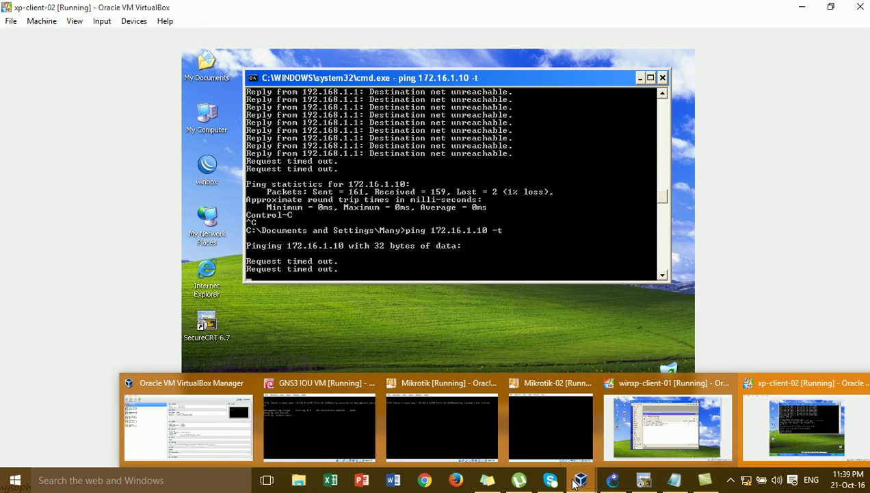
pyautogui.click(667, 421)
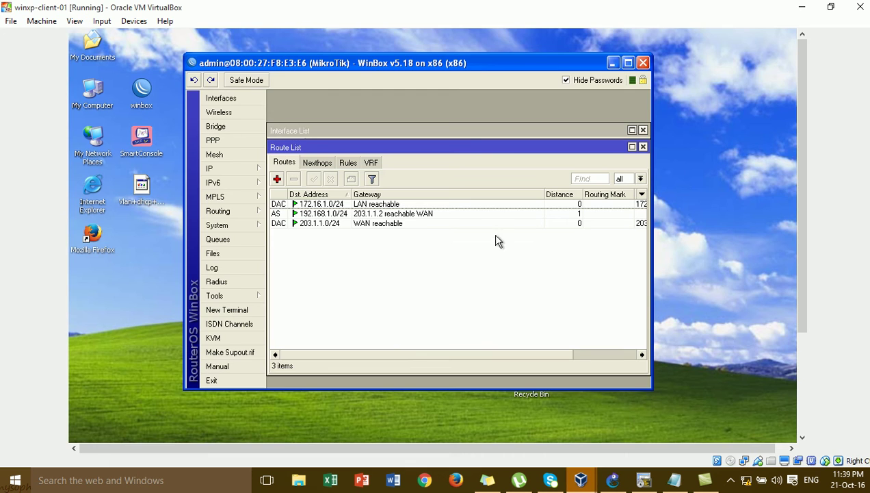
pyautogui.doubleClick(421, 214)
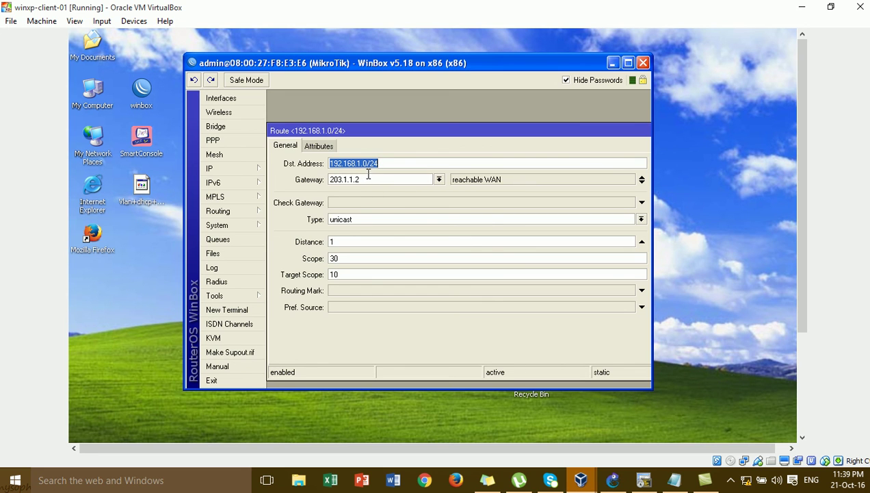
# - Open the Local Area Connection status on winxp-client-01 and examine the client's IP address and default gateway
pyautogui.click(805, 409)
pyautogui.click(748, 433)
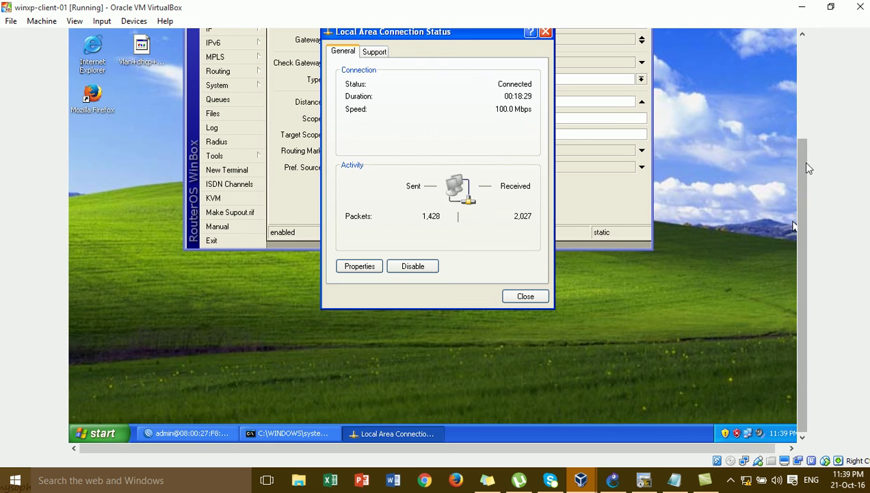
pyautogui.click(800, 123)
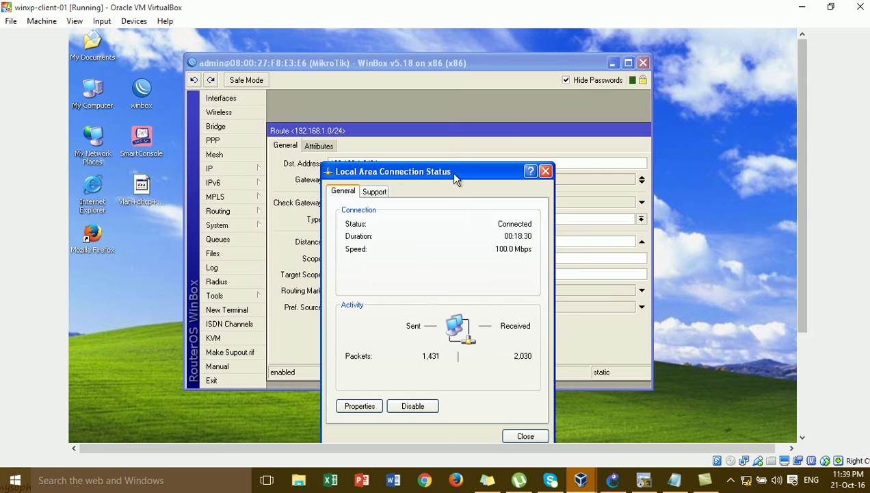
pyautogui.click(376, 191)
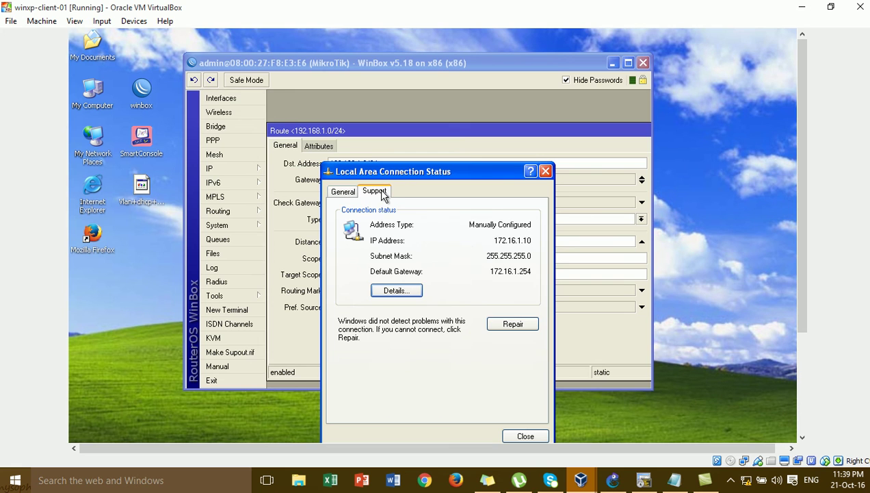
pyautogui.click(343, 190)
pyautogui.moveTo(363, 178); pyautogui.dragTo(358, 113)
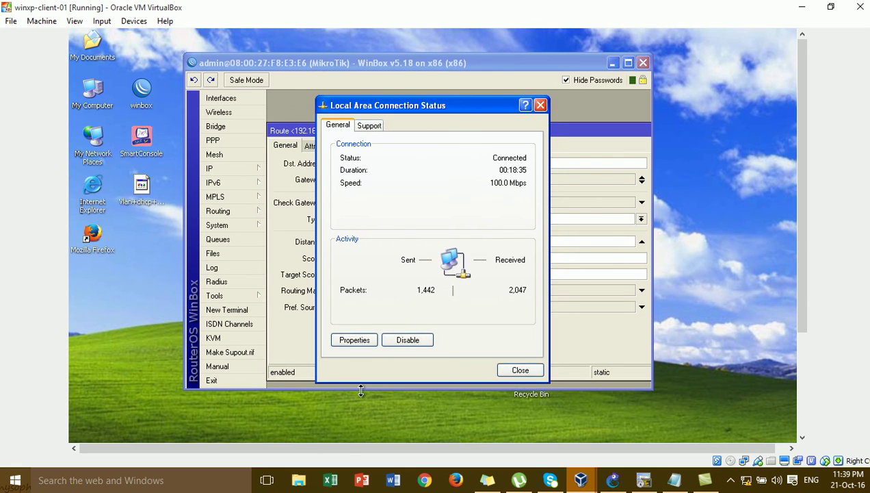
# - Change the default gateway in the connection's TCP/IP properties to 172.16.1.1, confirm the dialogs, and close the connection status
pyautogui.click(366, 342)
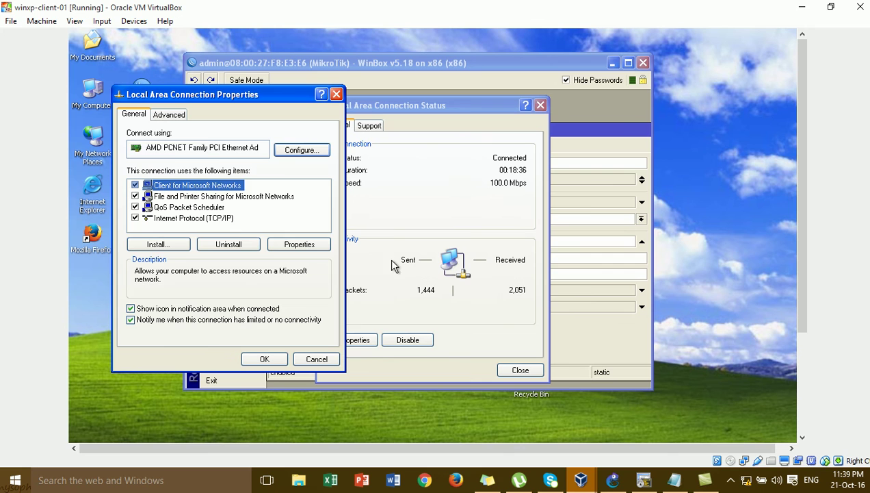
pyautogui.click(233, 230)
pyautogui.click(230, 219)
pyautogui.click(293, 241)
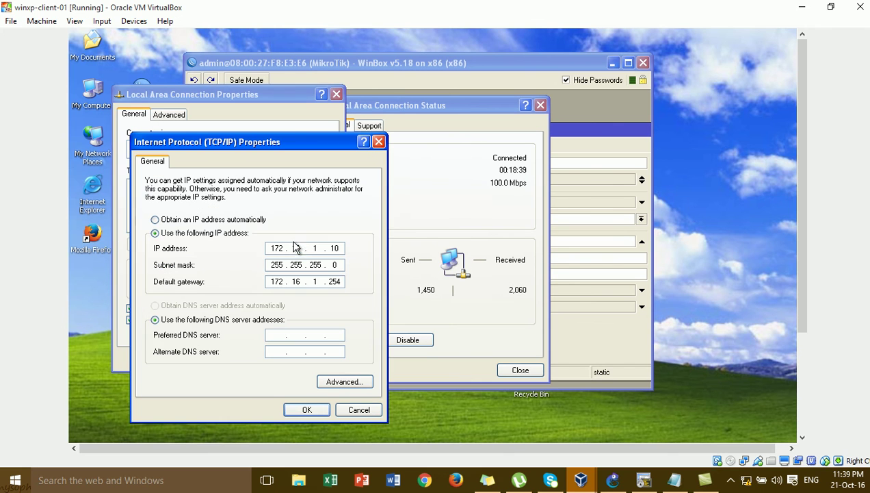
pyautogui.doubleClick(332, 281)
pyautogui.write('1')
pyautogui.click(308, 410)
pyautogui.click(269, 357)
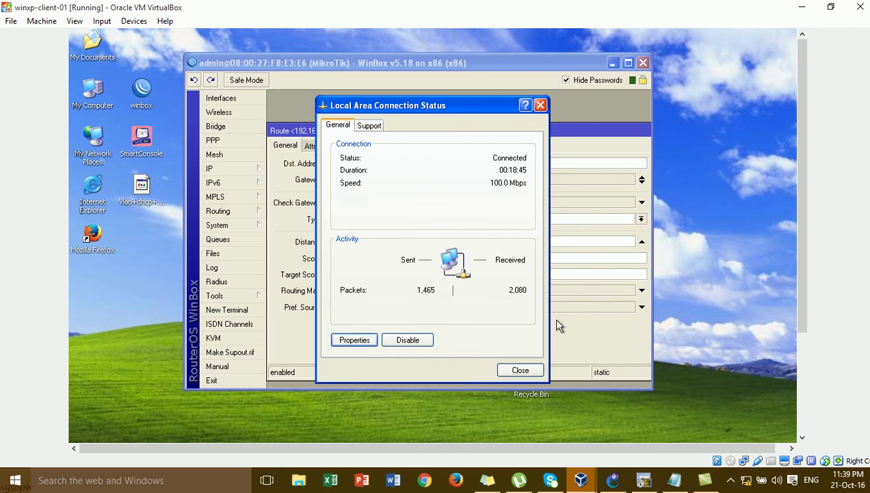
pyautogui.click(520, 371)
# - Bring up the command prompt on winxp-client-01, stop the running ping, and restart the continuous ping to 192.168.1.10
pyautogui.moveTo(799, 251); pyautogui.dragTo(803, 394)
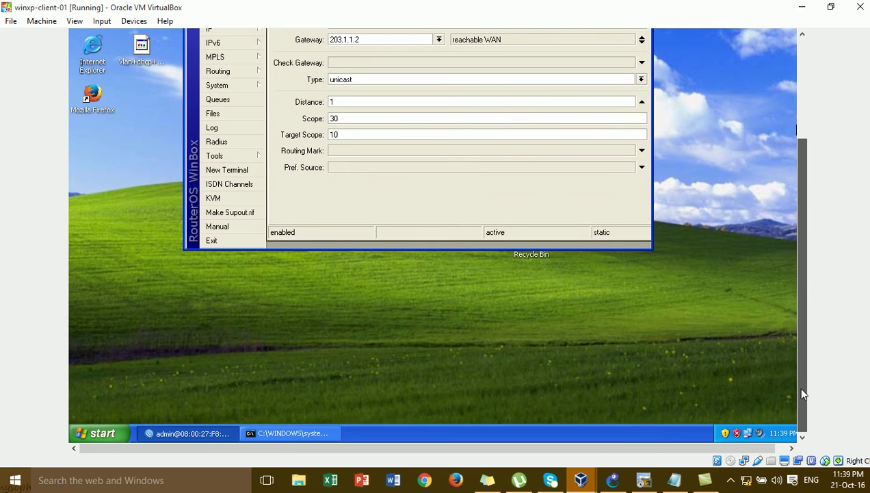
pyautogui.click(320, 433)
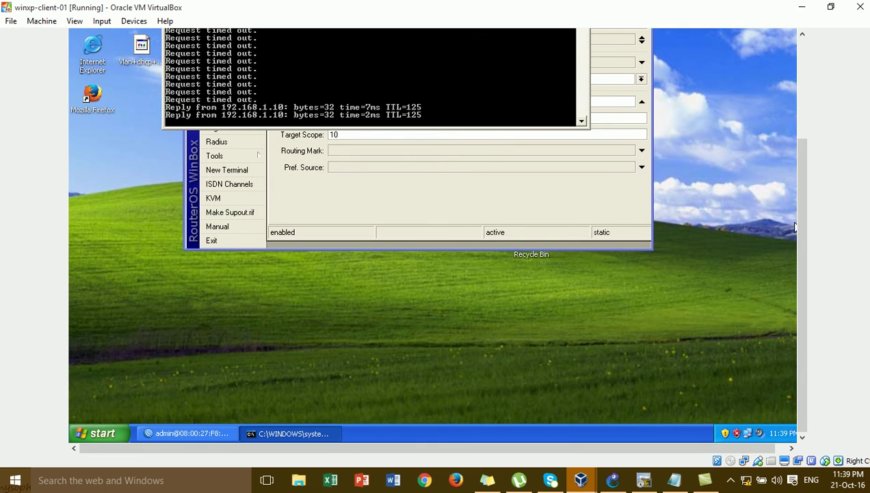
pyautogui.moveTo(796, 235); pyautogui.dragTo(796, 116)
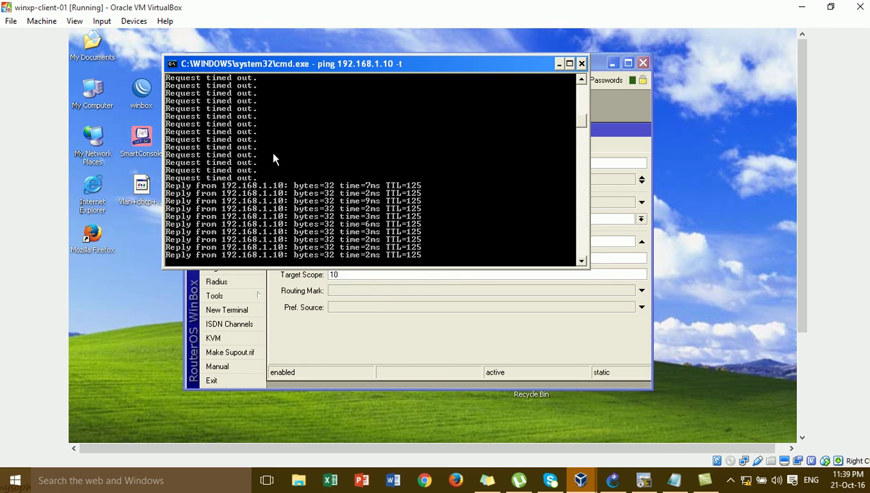
pyautogui.hotkey('ctrl', 'c')
pyautogui.press('Up')
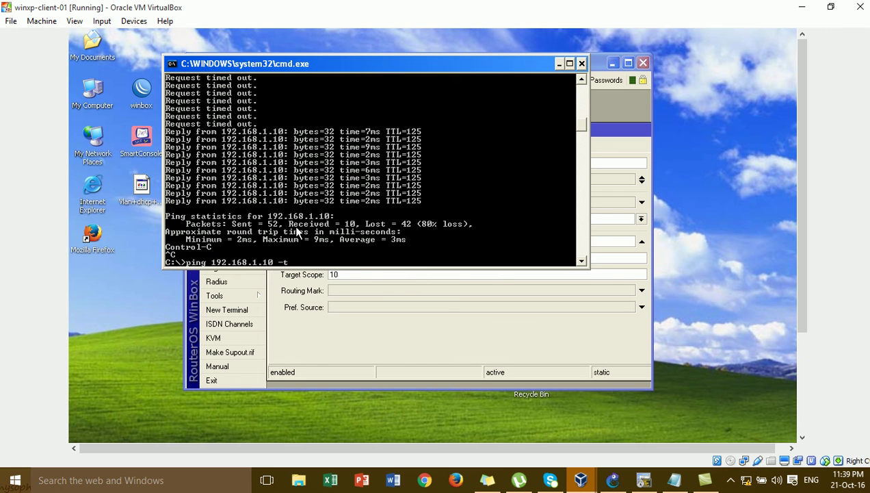
pyautogui.press('Return')
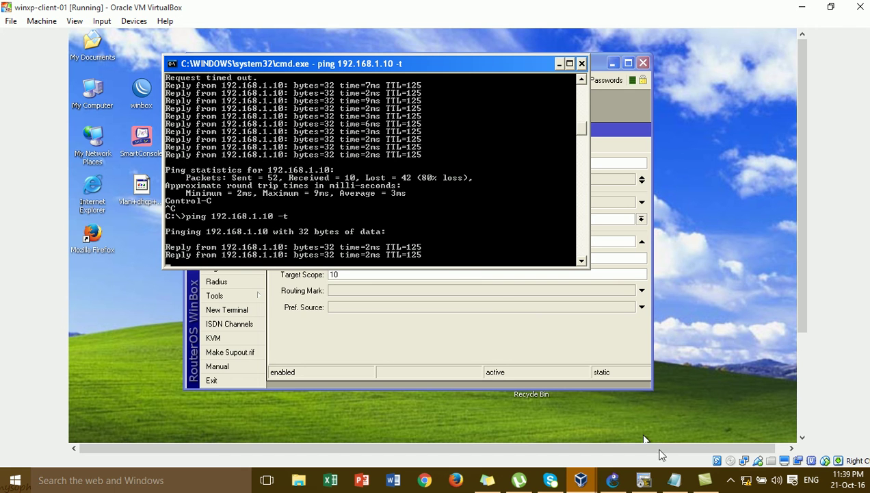
# - Switch to xp-client-02, stop its running ping, restart the continuous ping to 172.16.1.10, and reposition the command prompt window
pyautogui.moveTo(594, 486)
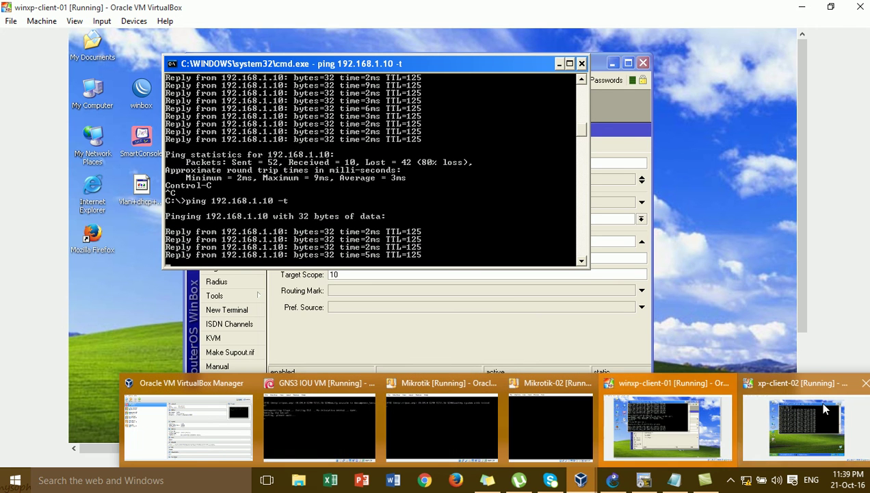
pyautogui.moveTo(816, 401)
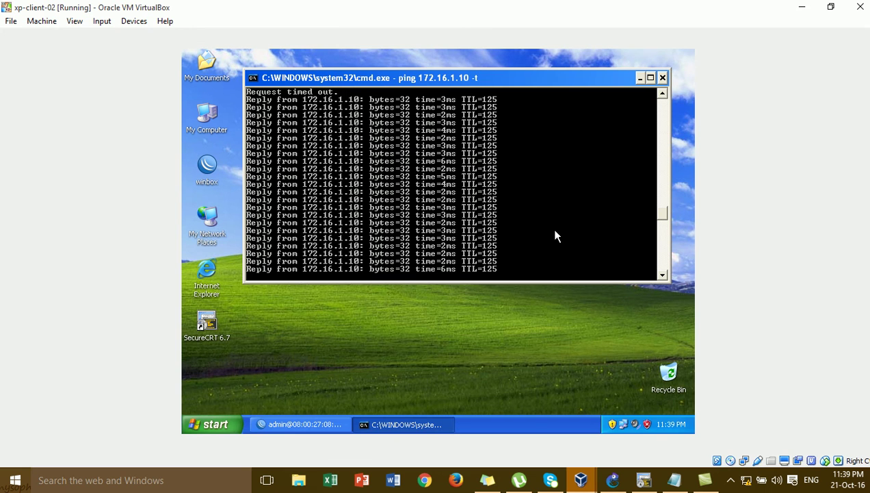
pyautogui.hotkey('ctrl', 'c')
pyautogui.press('Up')
pyautogui.press('Return')
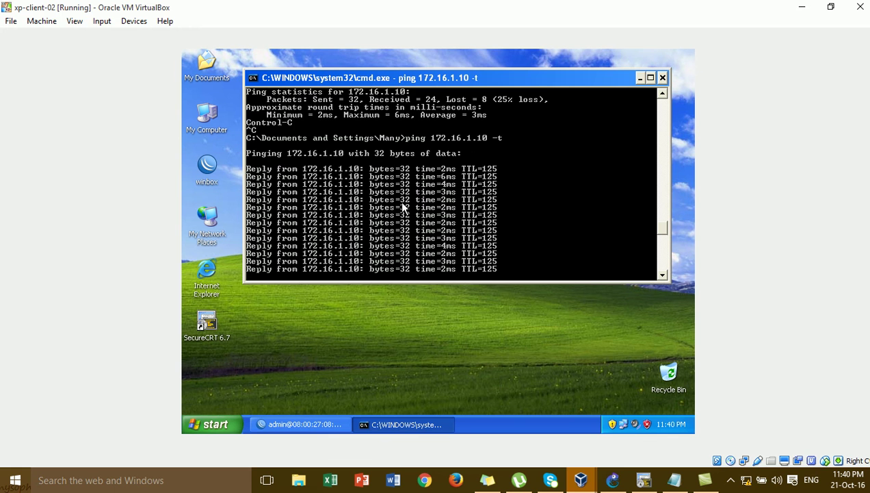
pyautogui.moveTo(421, 77); pyautogui.dragTo(418, 110)
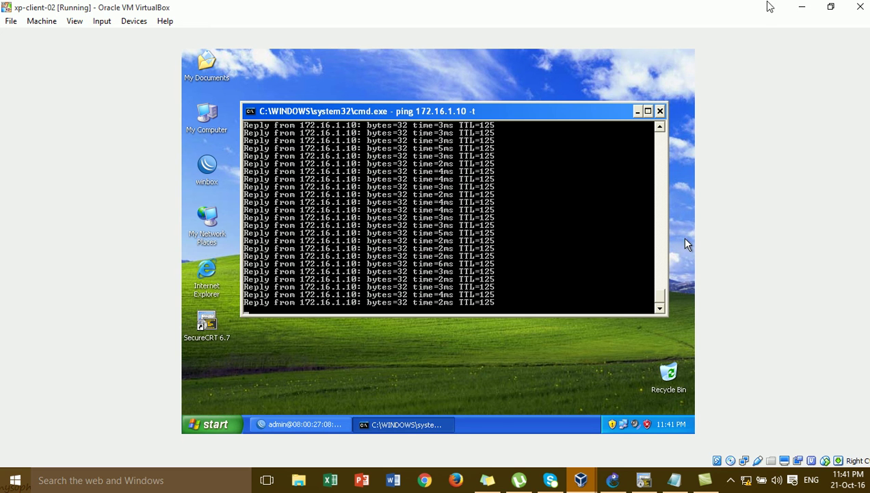
pyautogui.click(801, 8)
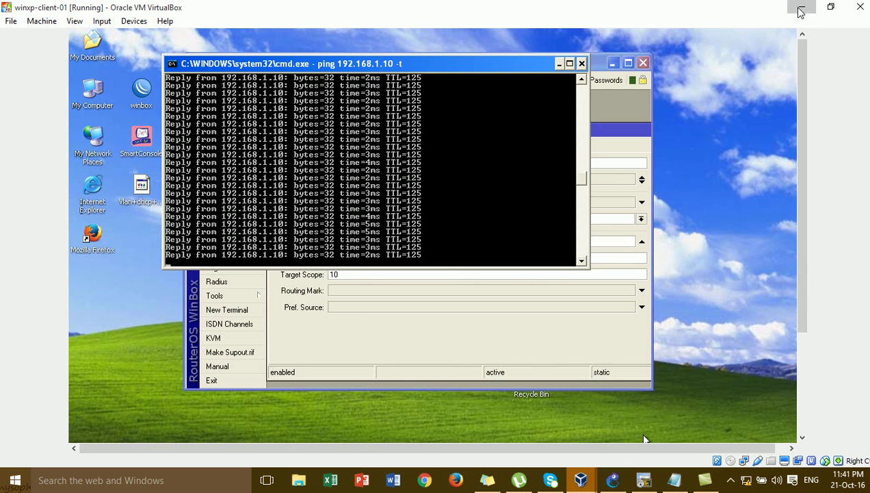
pyautogui.click(801, 10)
pyautogui.click(730, 481)
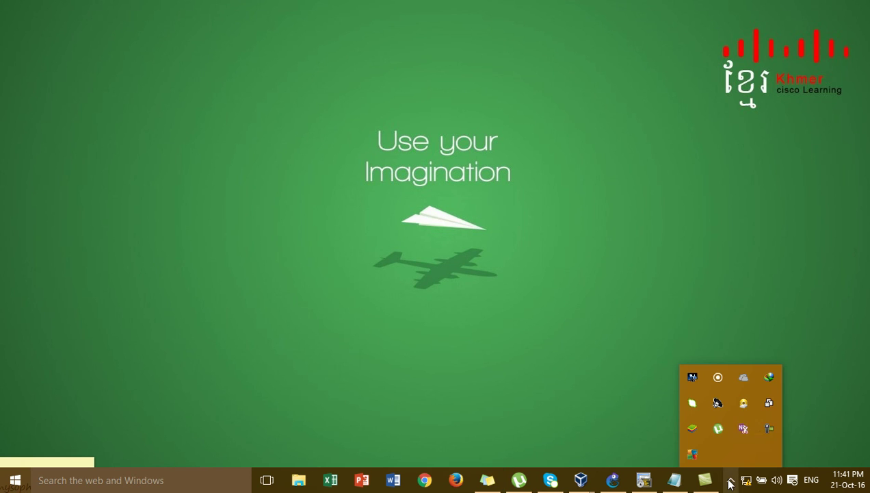
pyautogui.click(769, 428)
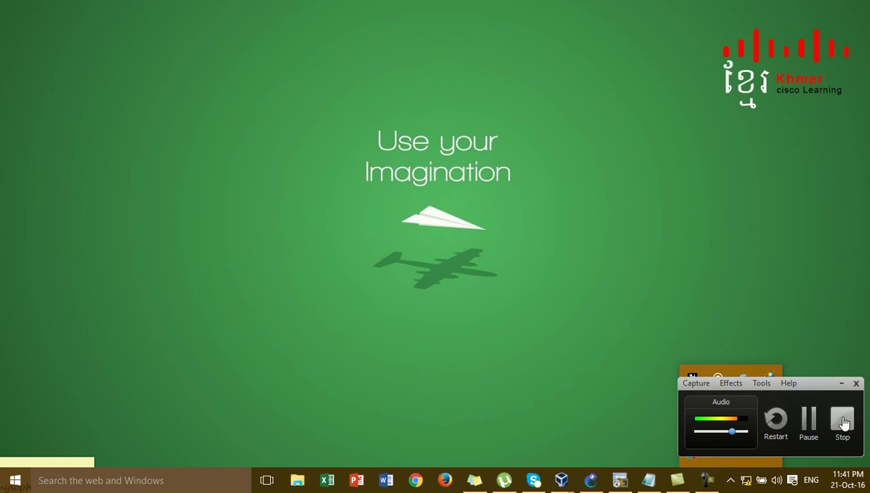